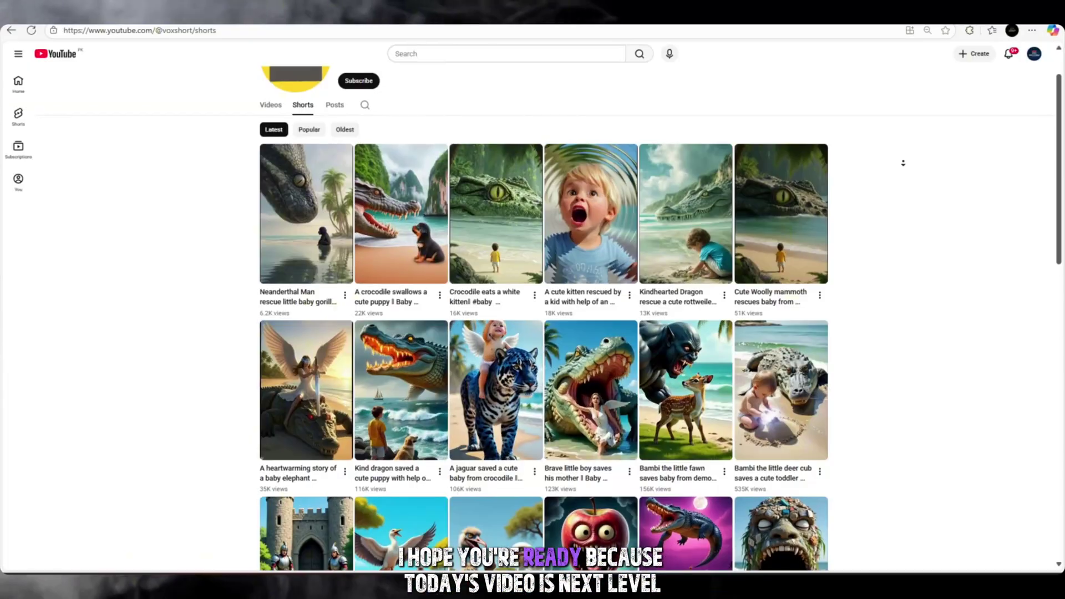
# Scroll through ChatGPT's reply listing the ten Pixar-style scene prompts with the same cute characters
pyautogui.scroll(-1, 903, 163)
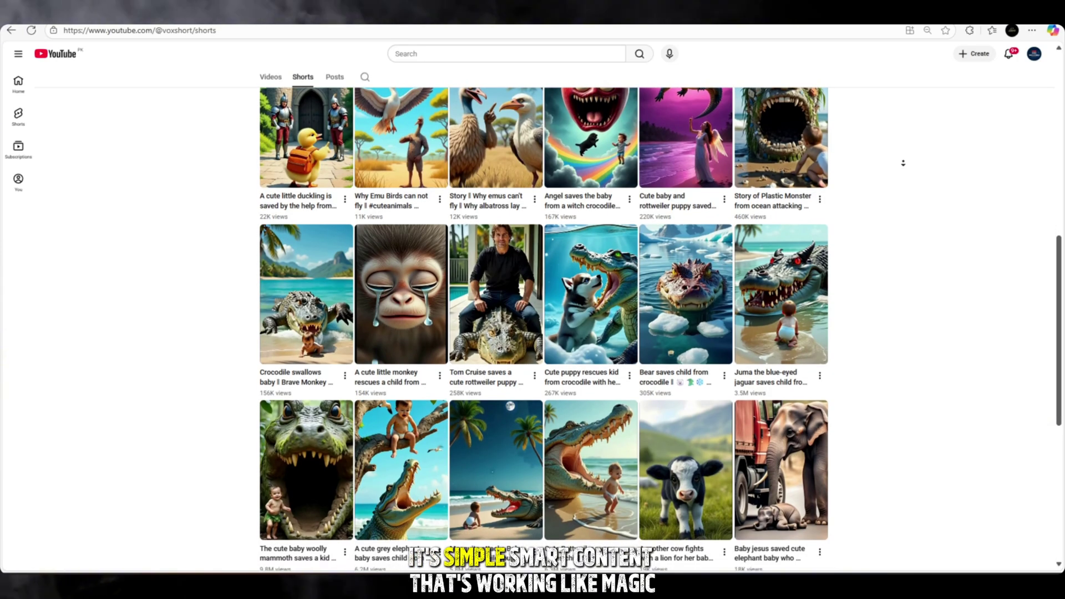
pyautogui.scroll(-1, 903, 163)
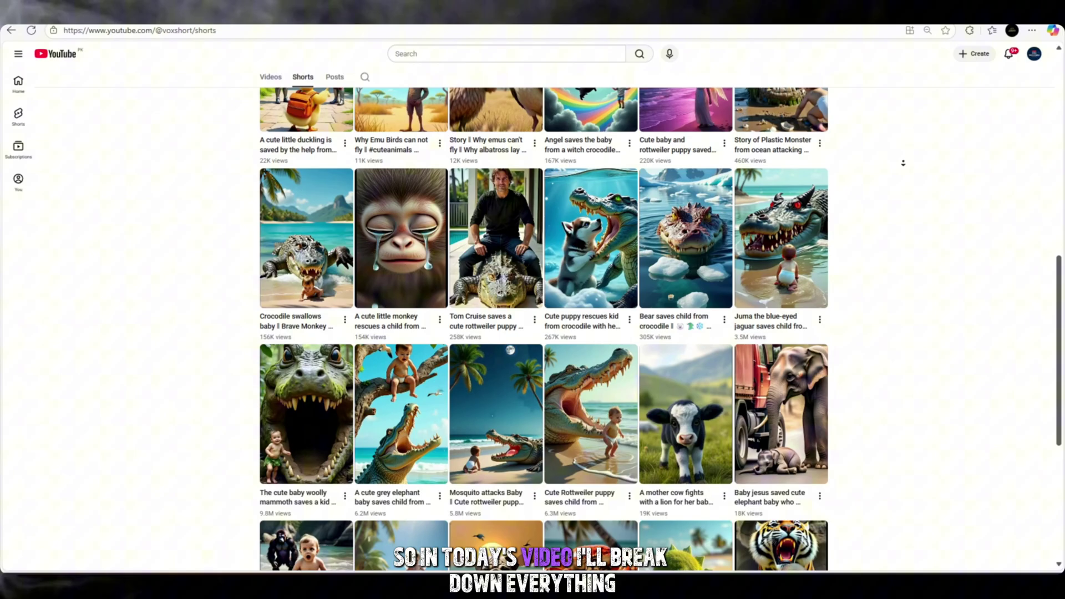
pyautogui.scroll(-1, 903, 163)
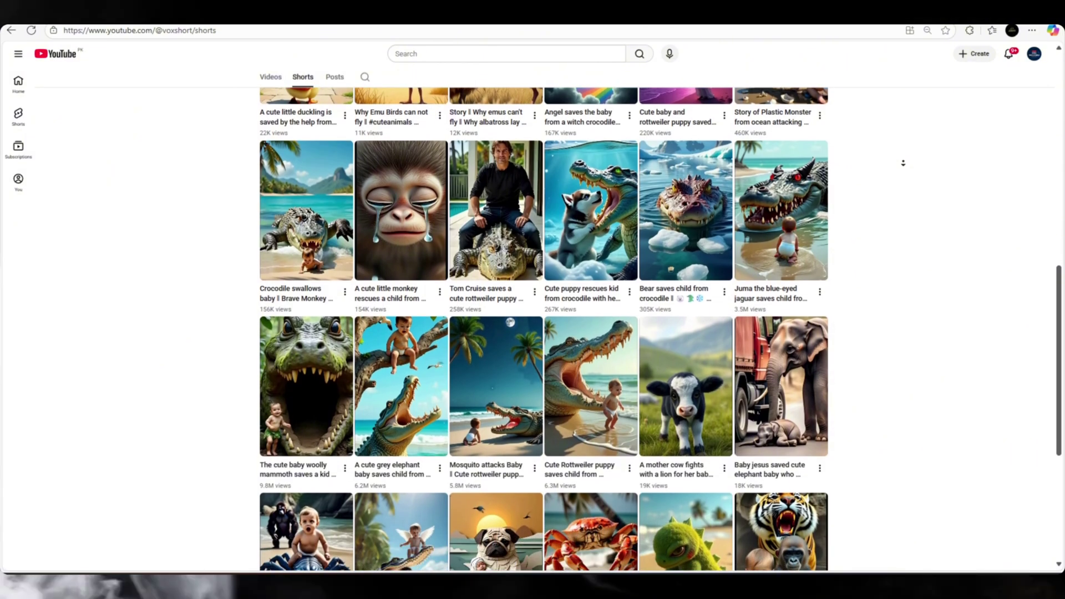
pyautogui.scroll(-1, 903, 163)
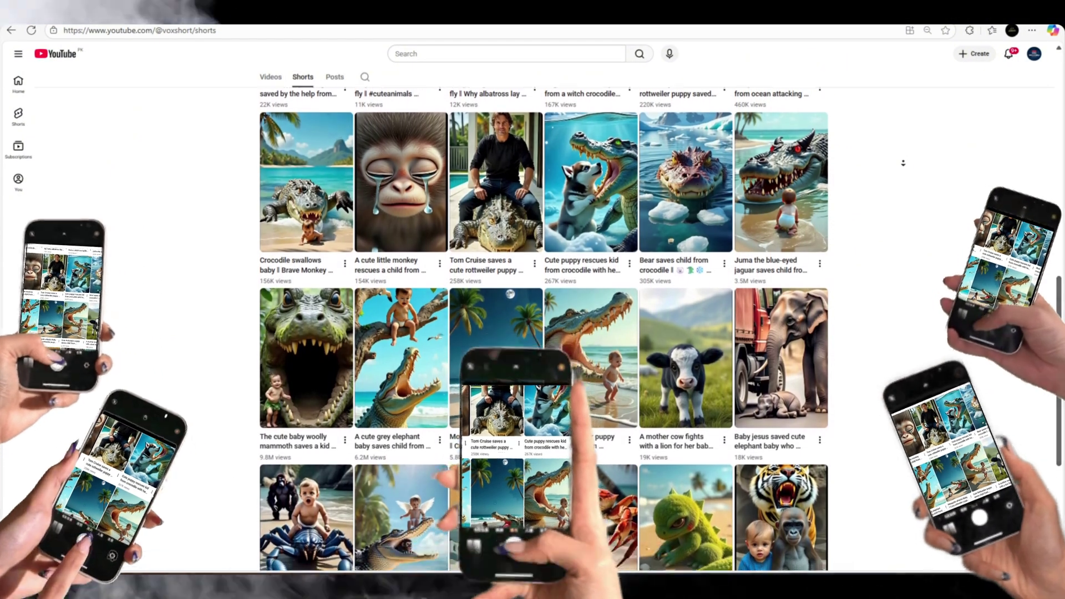
pyautogui.scroll(-1, 903, 163)
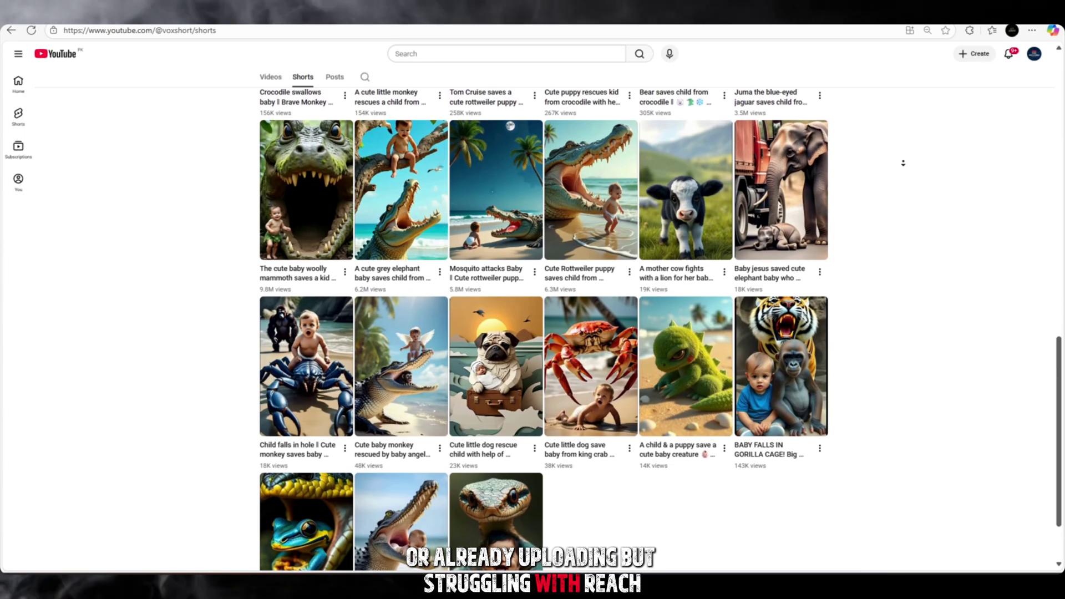
pyautogui.scroll(-1, 903, 163)
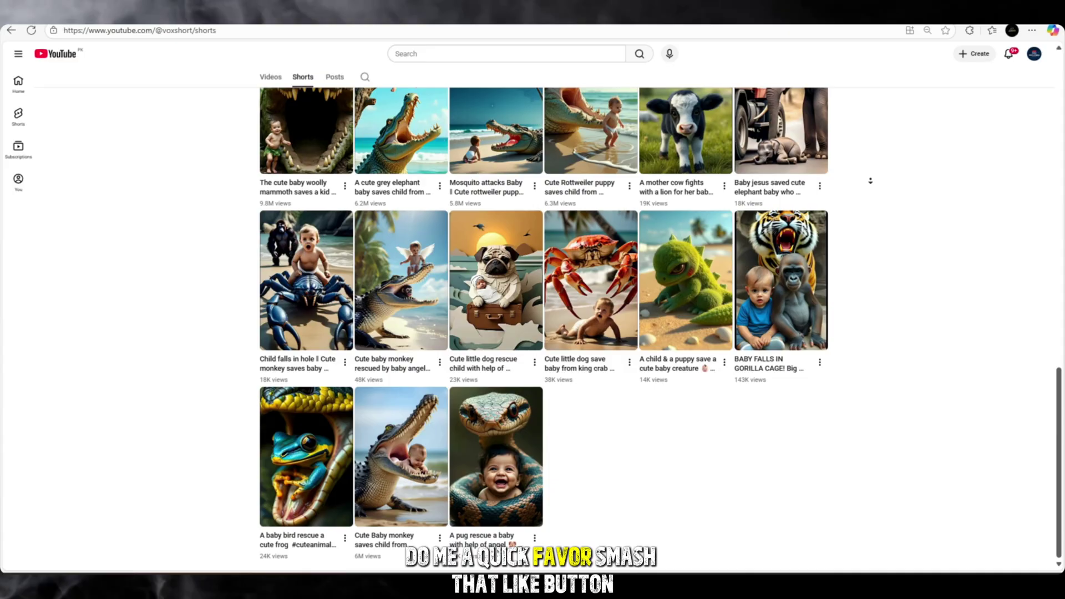
pyautogui.scroll(1, 870, 181)
pyautogui.scroll(4, 844, 136)
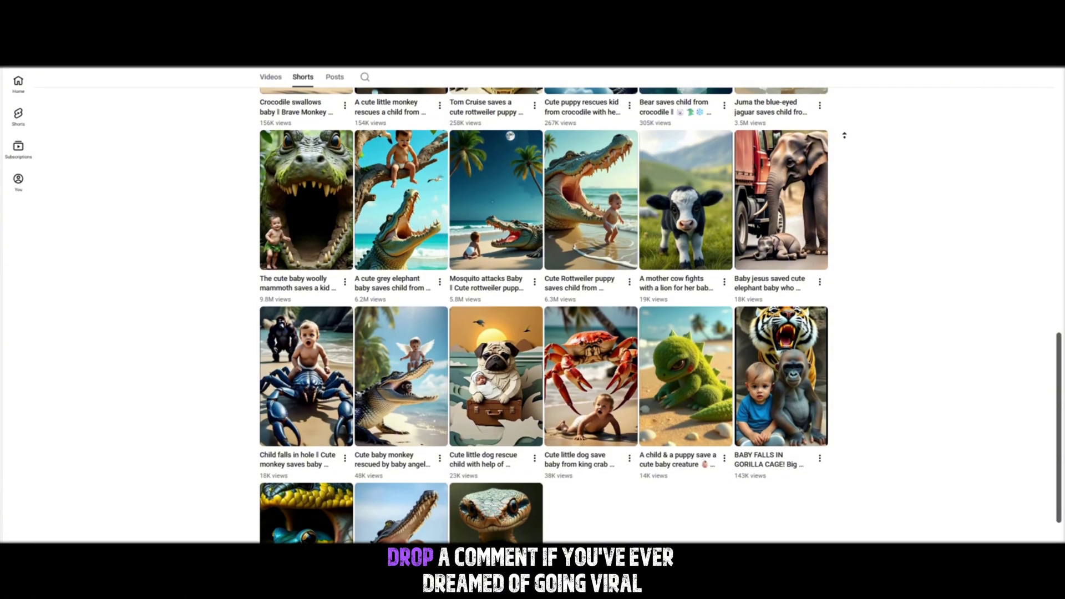
pyautogui.scroll(4, 844, 135)
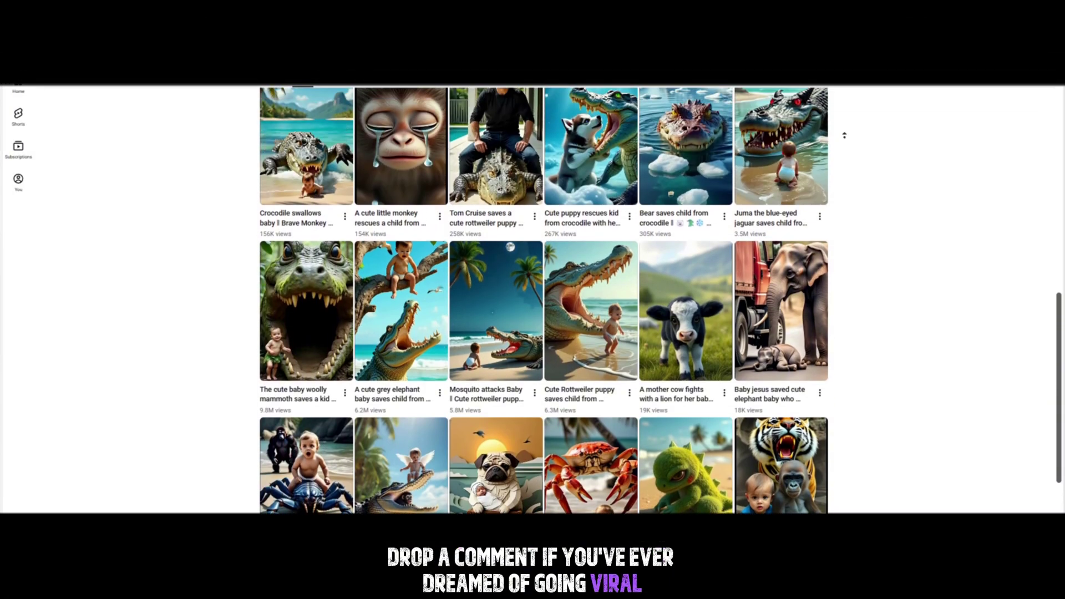
pyautogui.scroll(4, 845, 135)
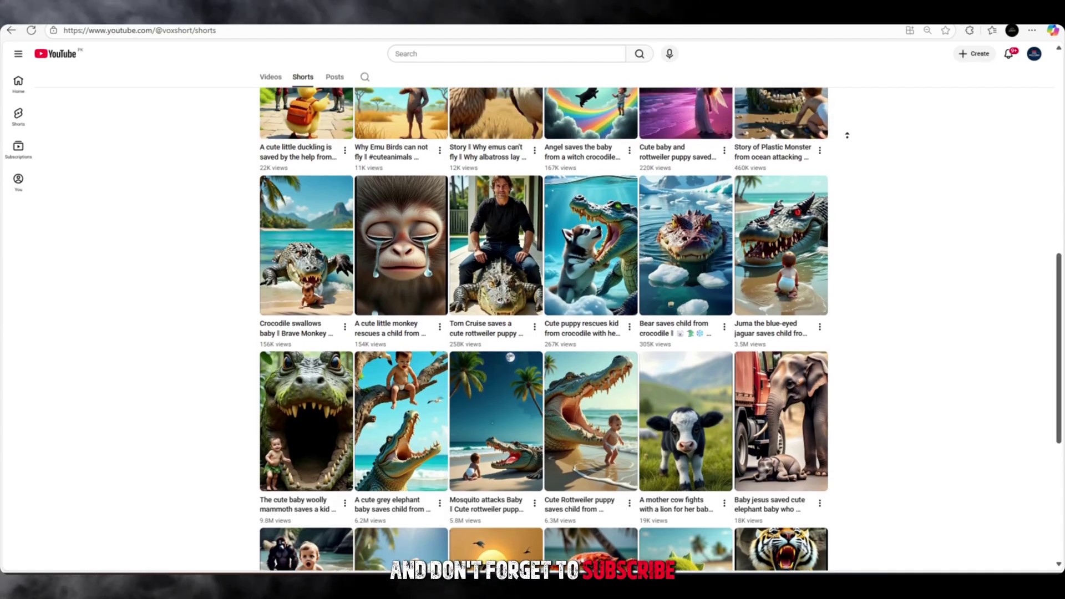
pyautogui.scroll(4, 844, 135)
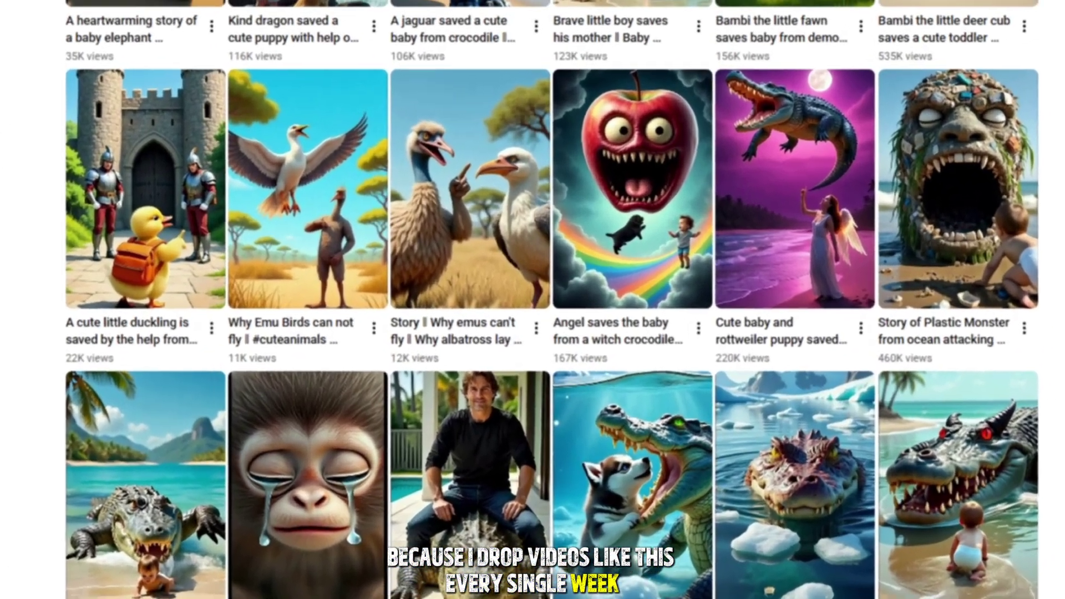
pyautogui.scroll(4, 847, 135)
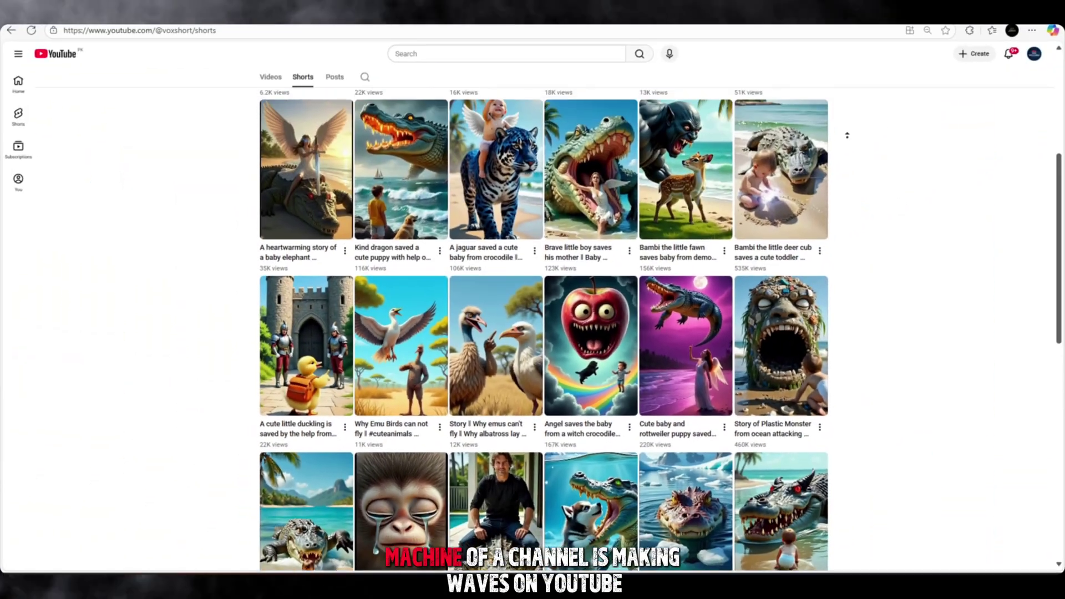
pyautogui.scroll(3, 847, 135)
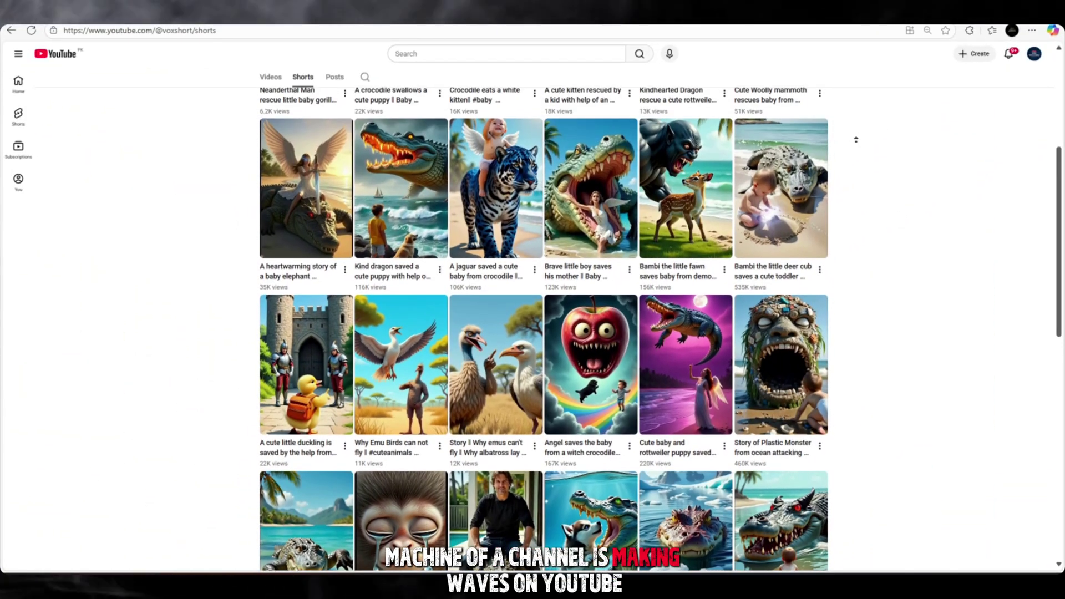
pyautogui.scroll(5, 860, 134)
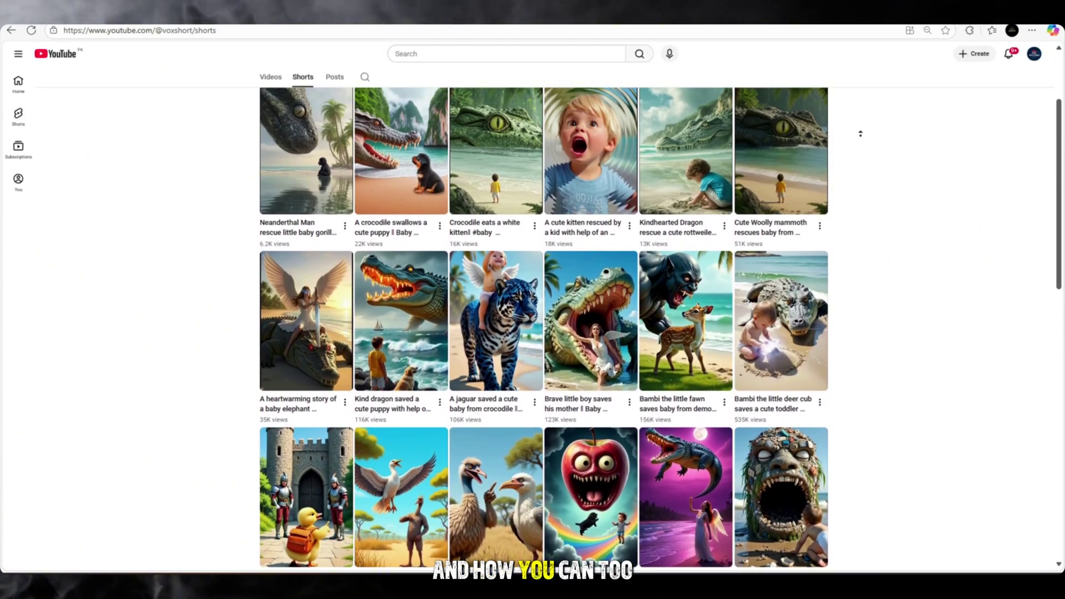
pyautogui.scroll(3, 860, 134)
pyautogui.scroll(-6, 860, 133)
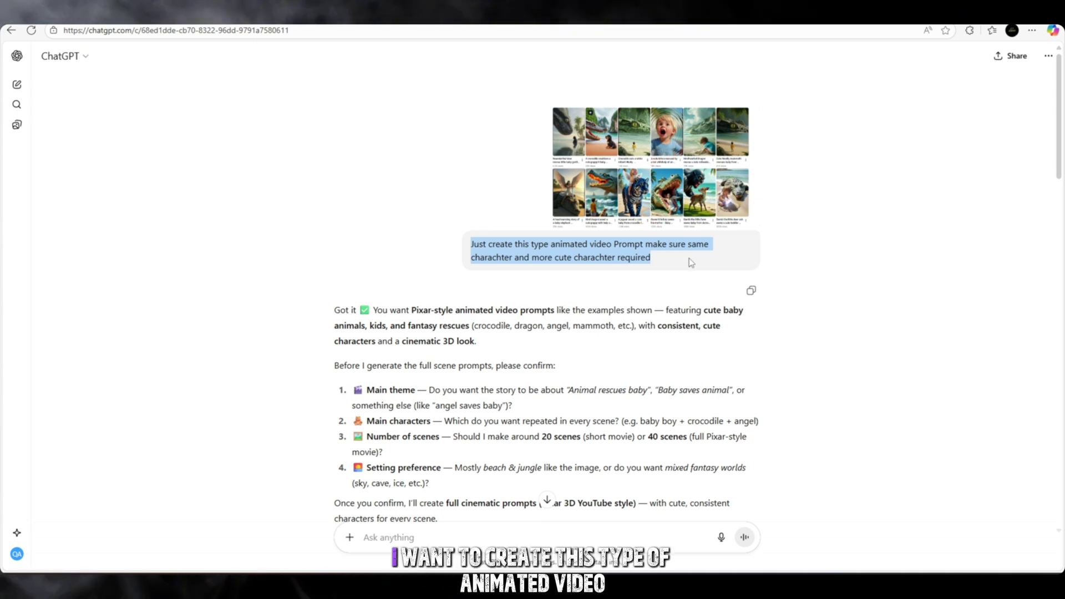
pyautogui.scroll(-2, 651, 366)
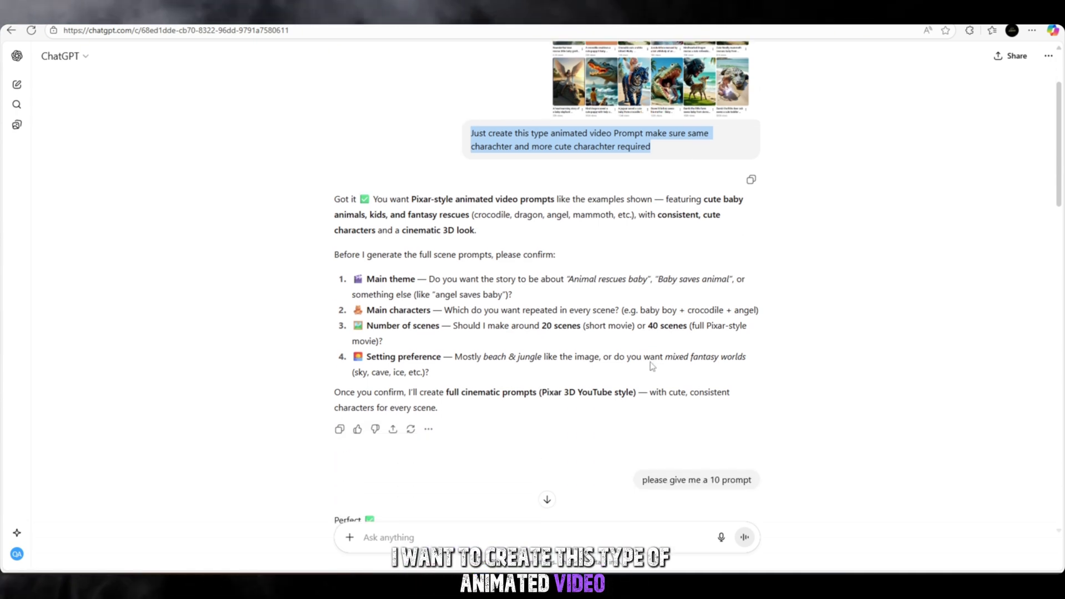
pyautogui.middleClick(838, 365)
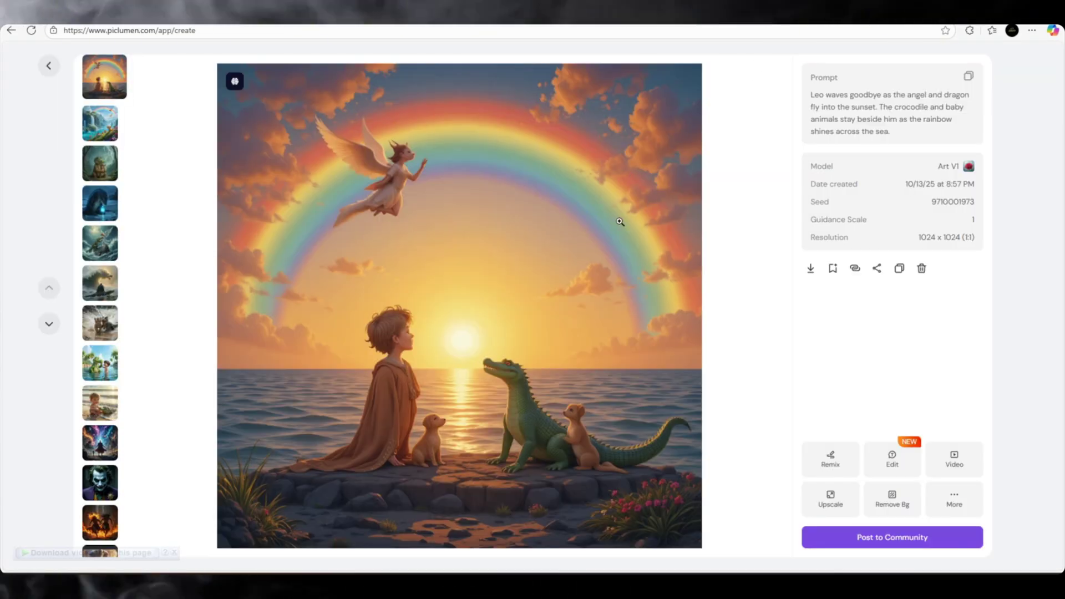
# Step down the PicLumen images from the waterfall paradise to the baby-on-beach scene
pyautogui.click(116, 128)
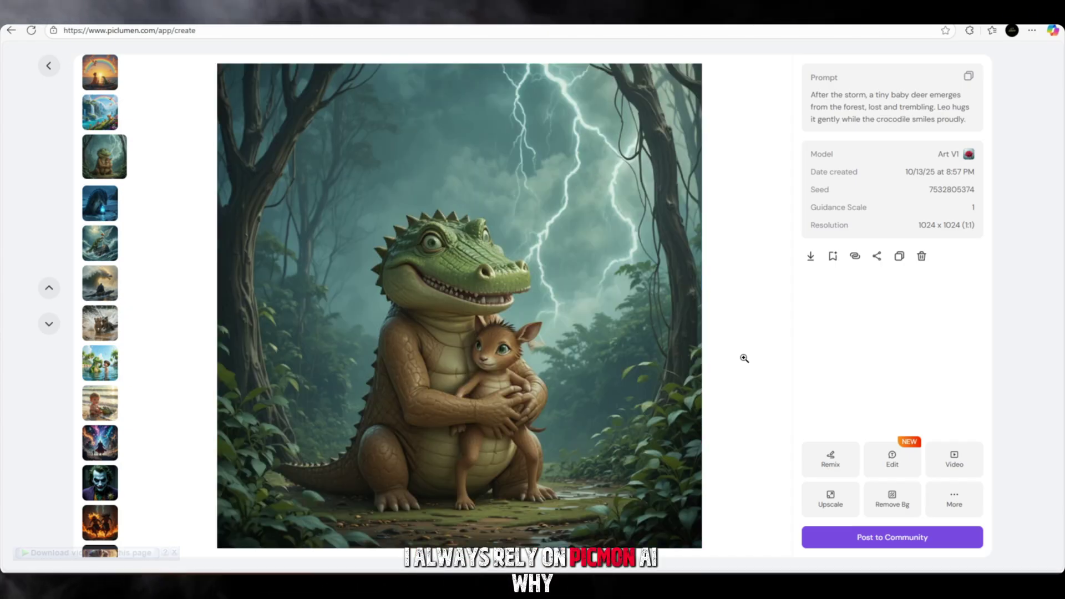
pyautogui.press('Down')
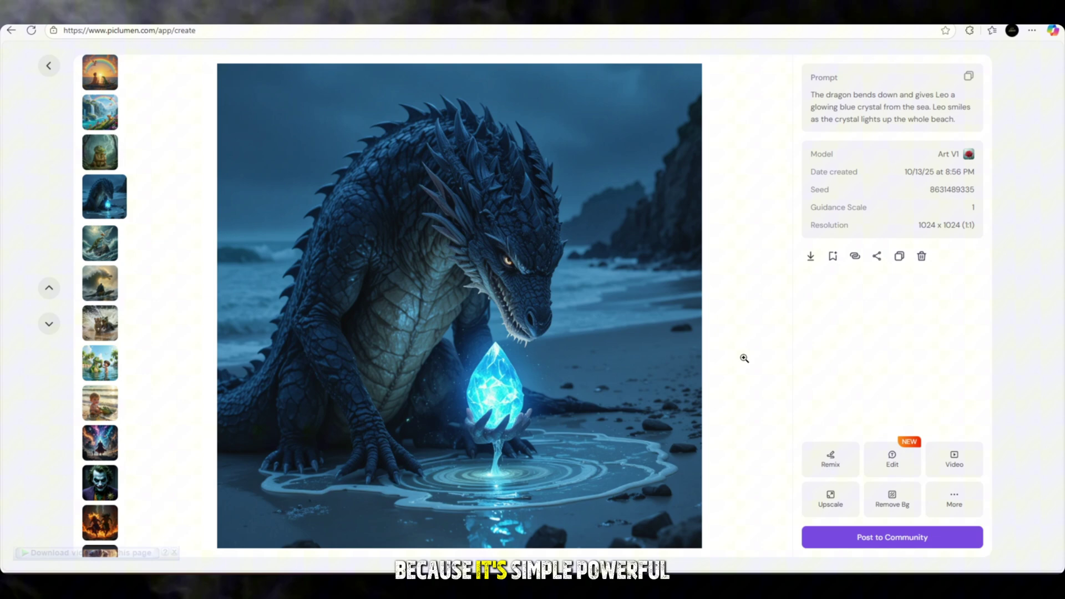
pyautogui.press('Down')
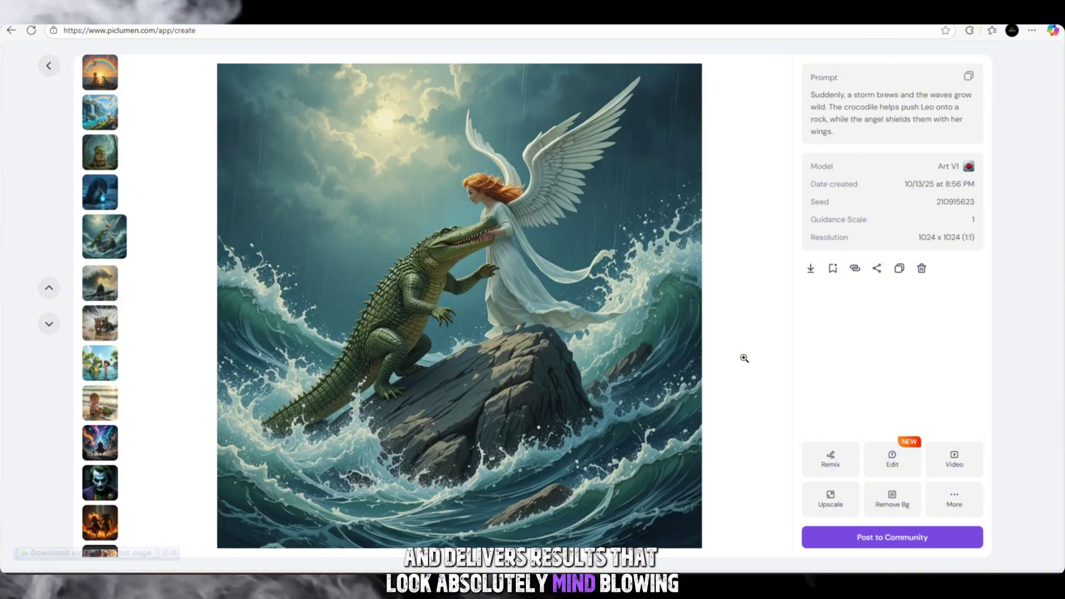
pyautogui.press('Down')
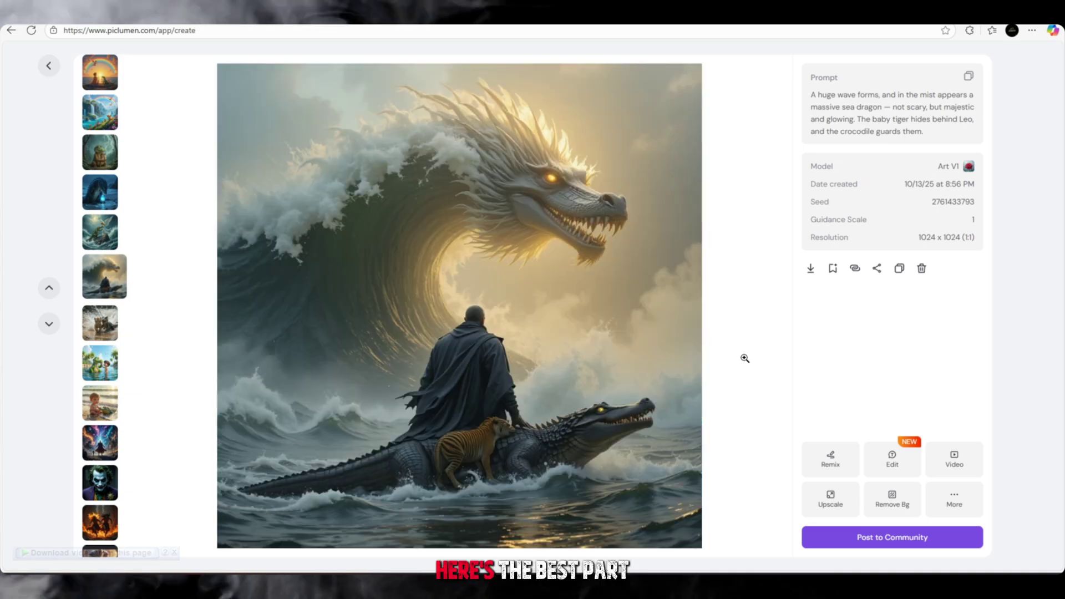
pyautogui.press('Down')
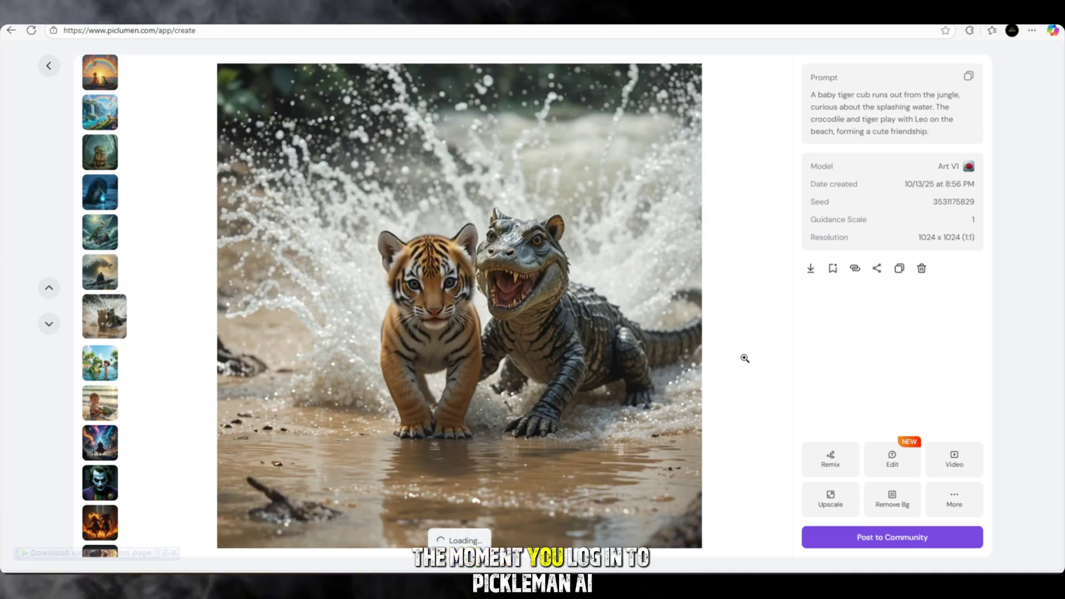
pyautogui.press('Down')
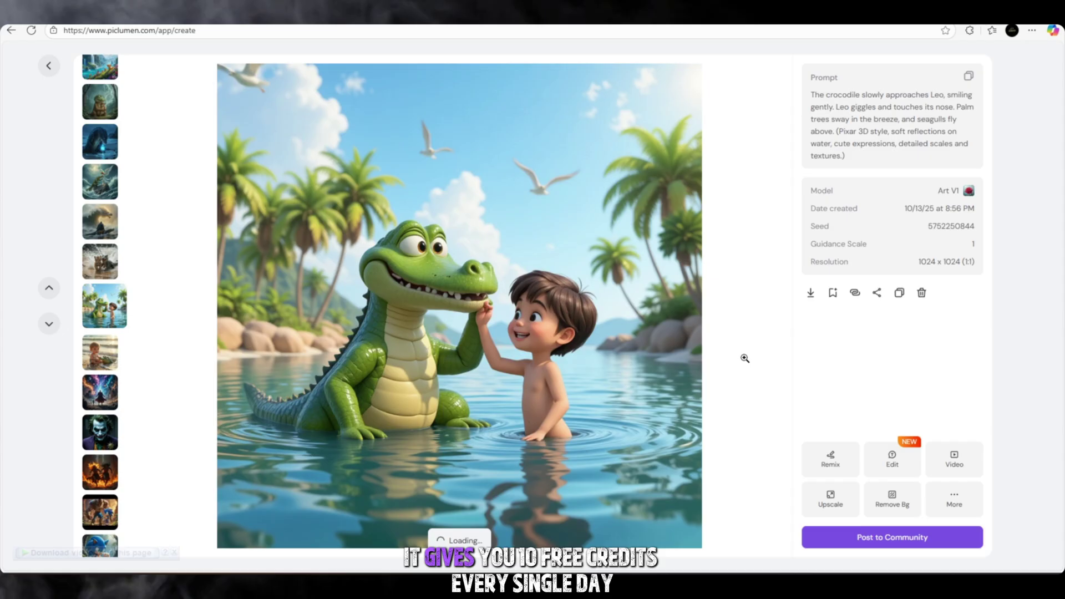
pyautogui.press('Down')
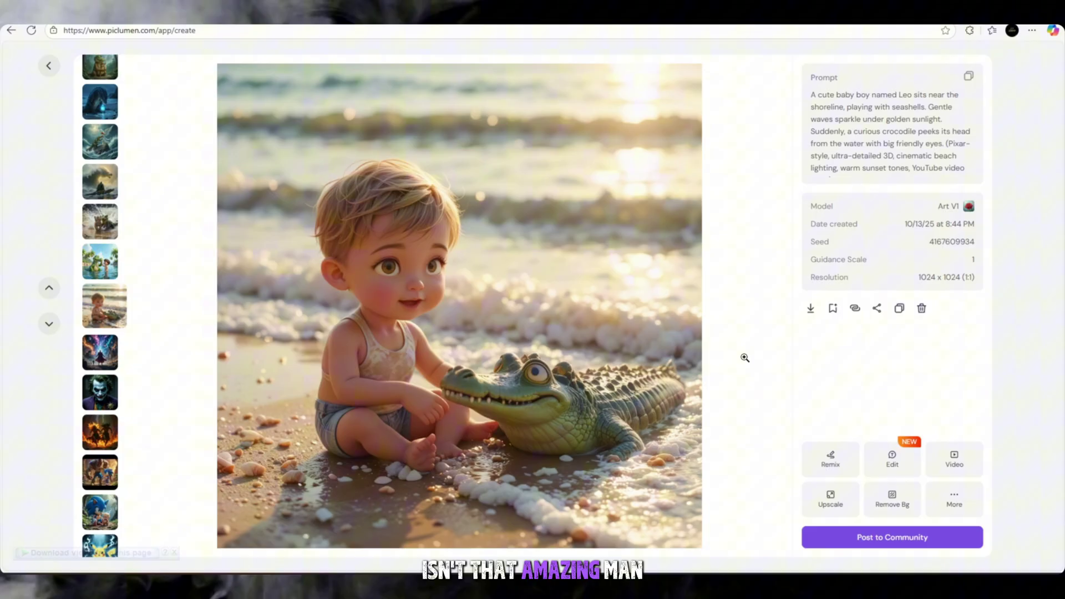
# Step back up through the images to the first one, the rainbow sunset scene
pyautogui.press('Up')
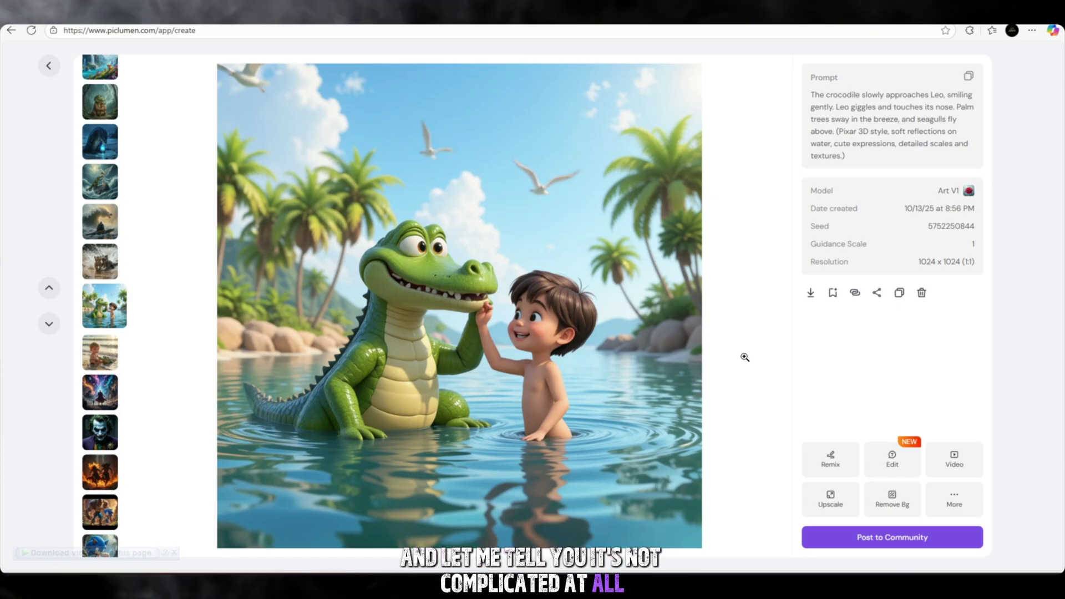
pyautogui.press('Up')
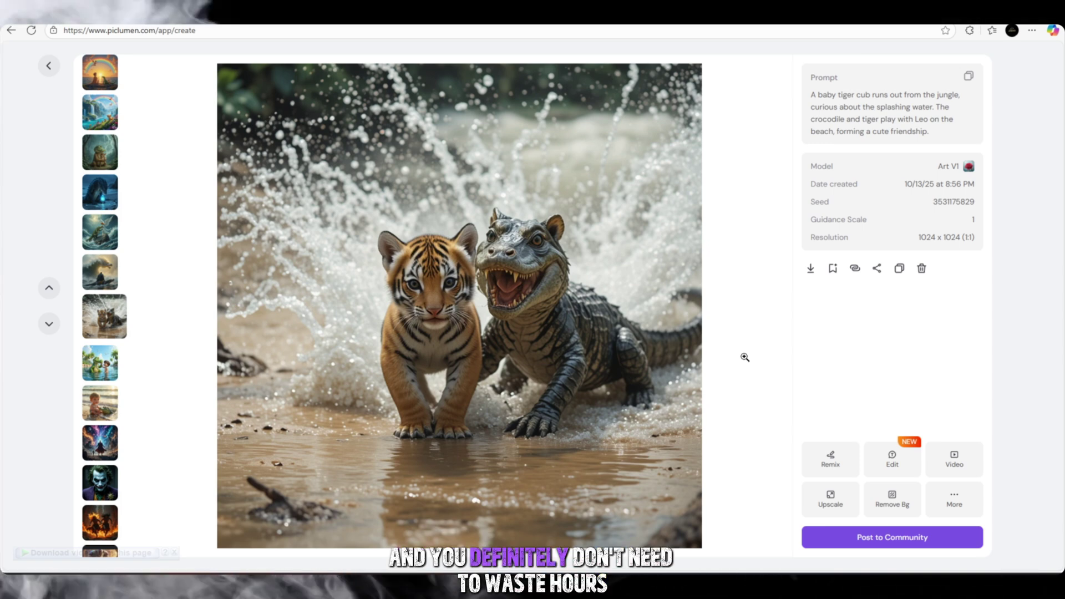
pyautogui.press('Up')
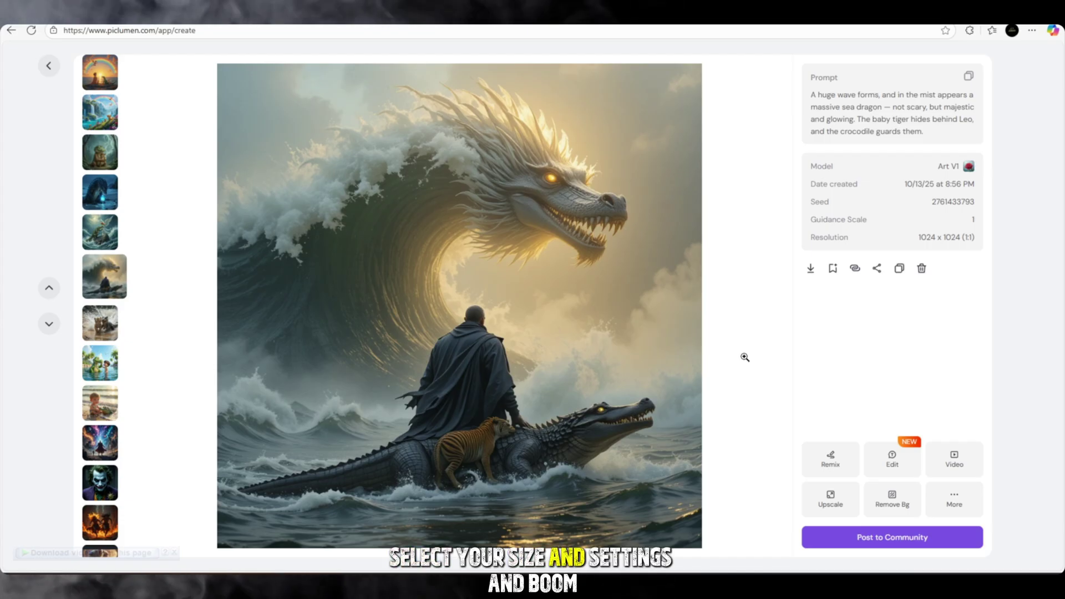
pyautogui.press('Up')
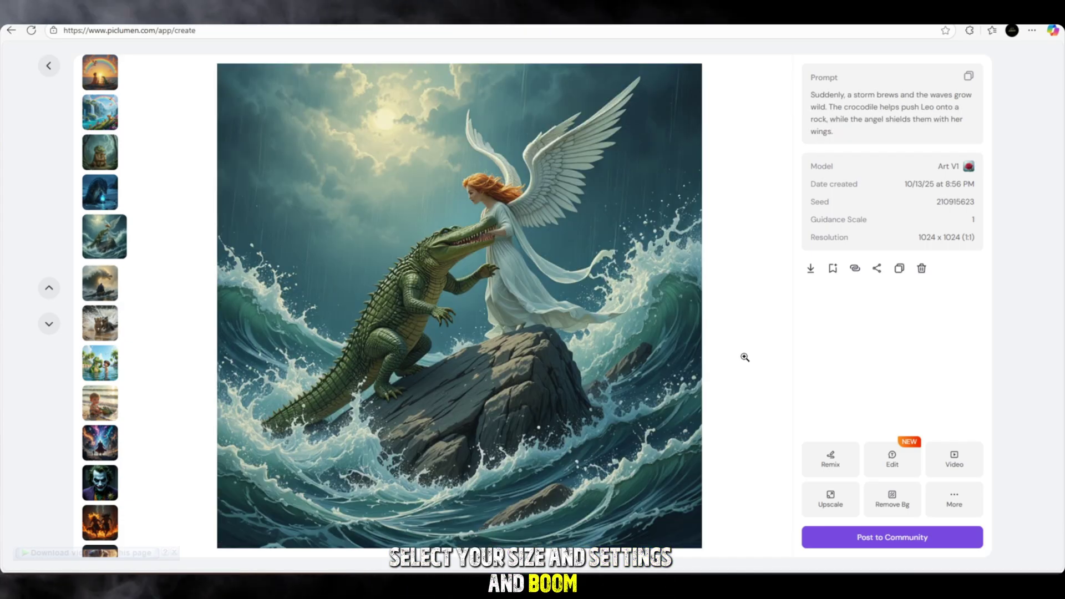
pyautogui.press('Up')
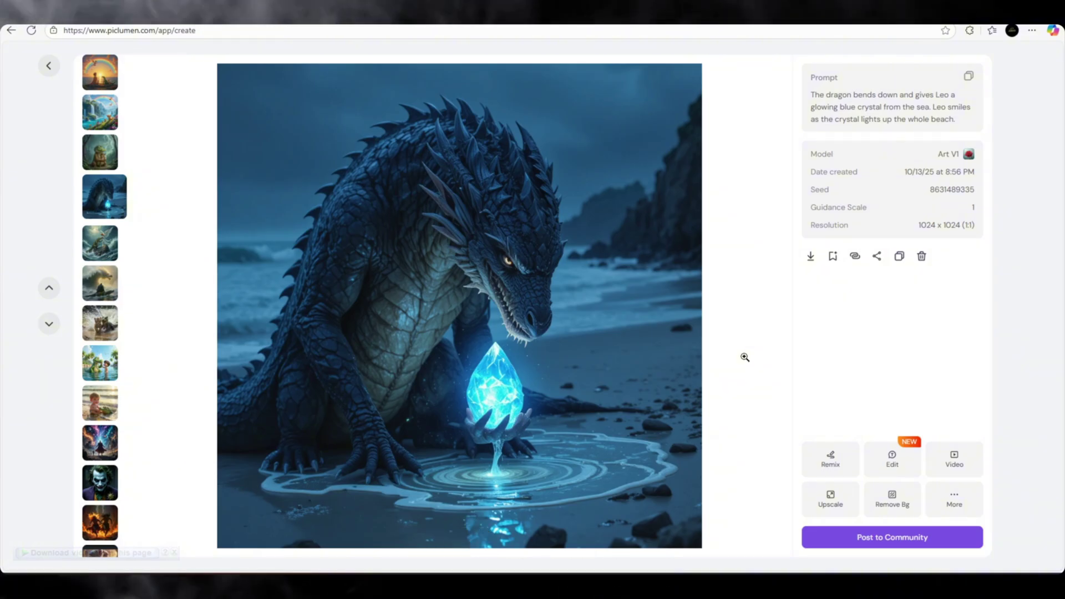
pyautogui.press('Up')
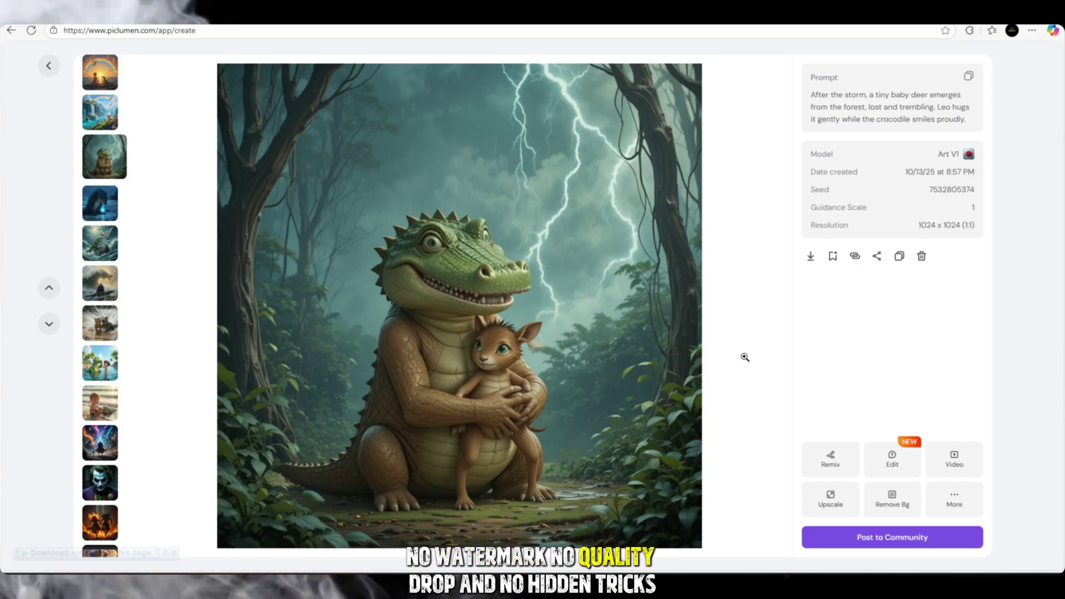
pyautogui.press('Up')
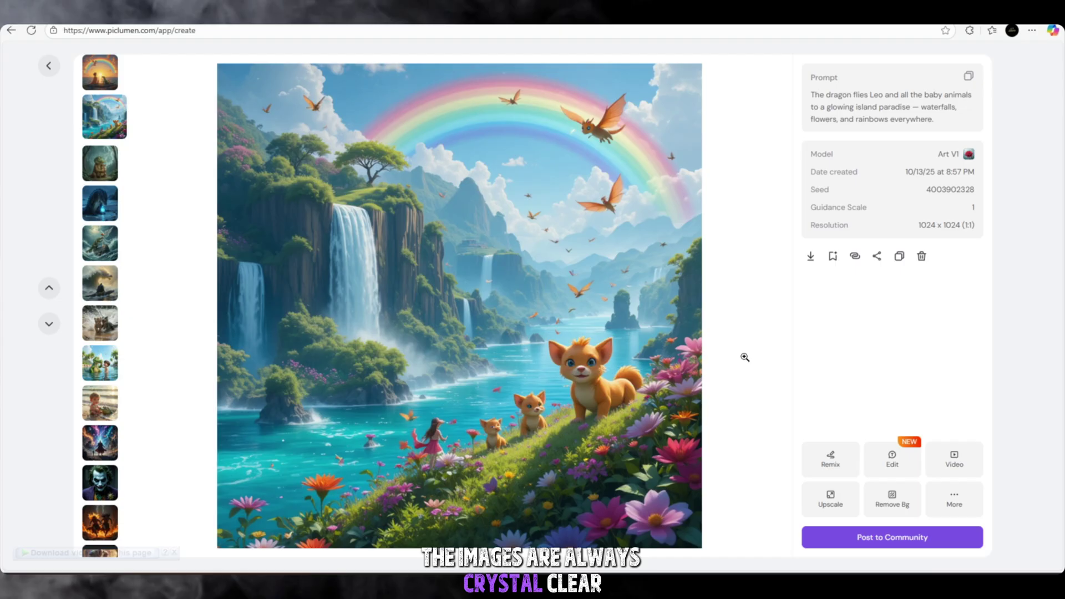
pyautogui.press('Down')
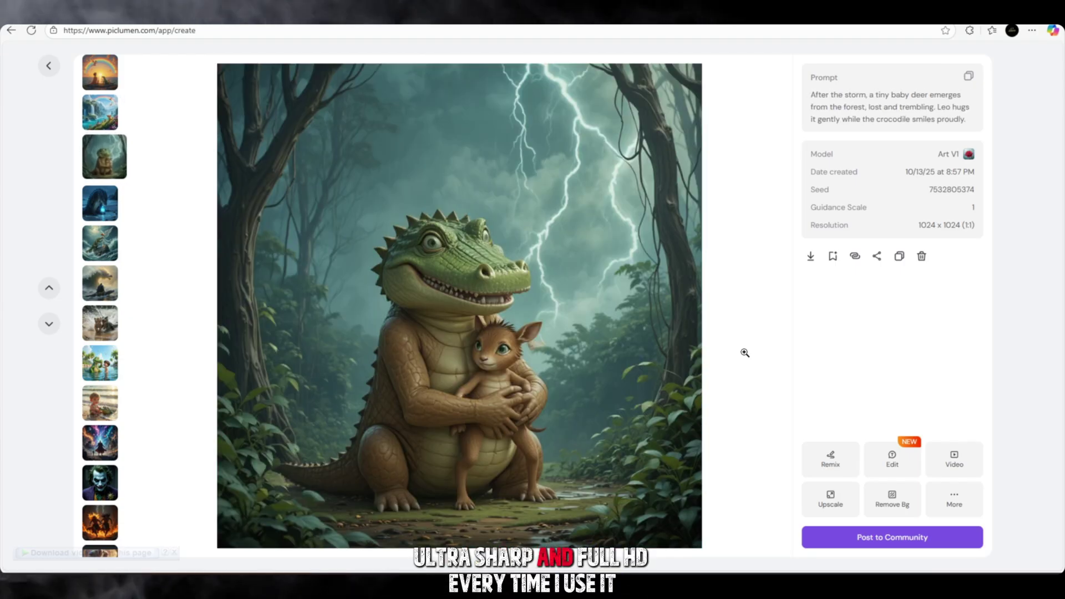
pyautogui.press('Up')
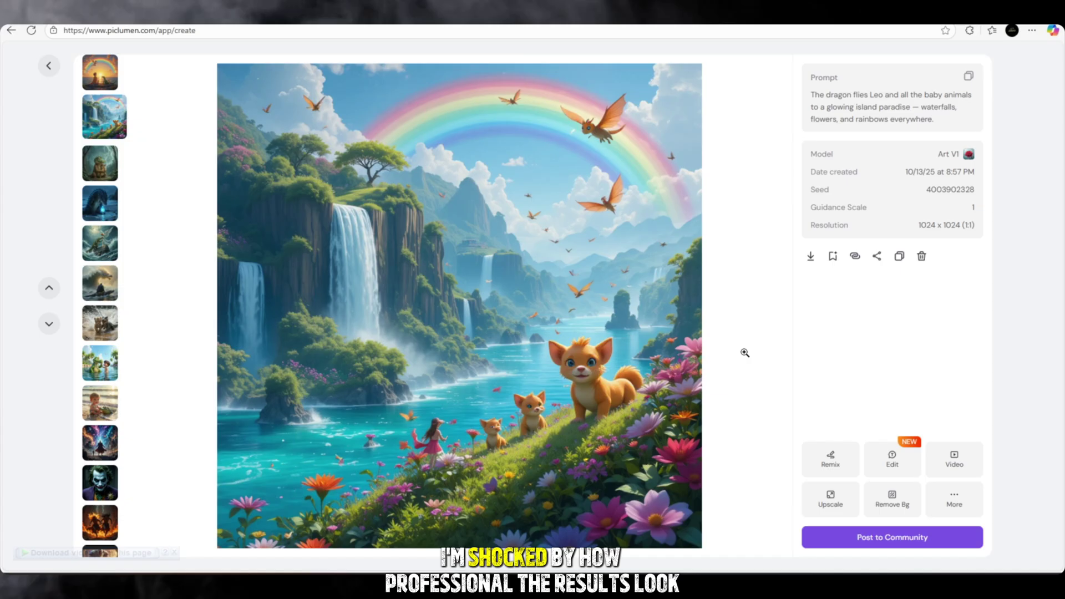
pyautogui.press('Up')
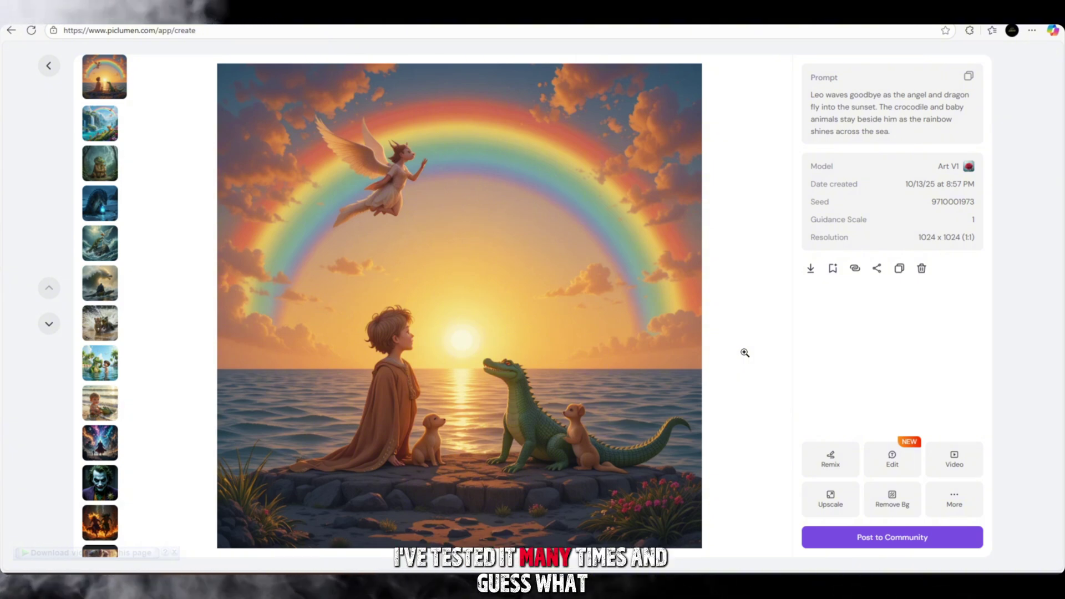
# Step down again through each scene, ending on baby Leo beside the crocodile on the beach
pyautogui.press('Down')
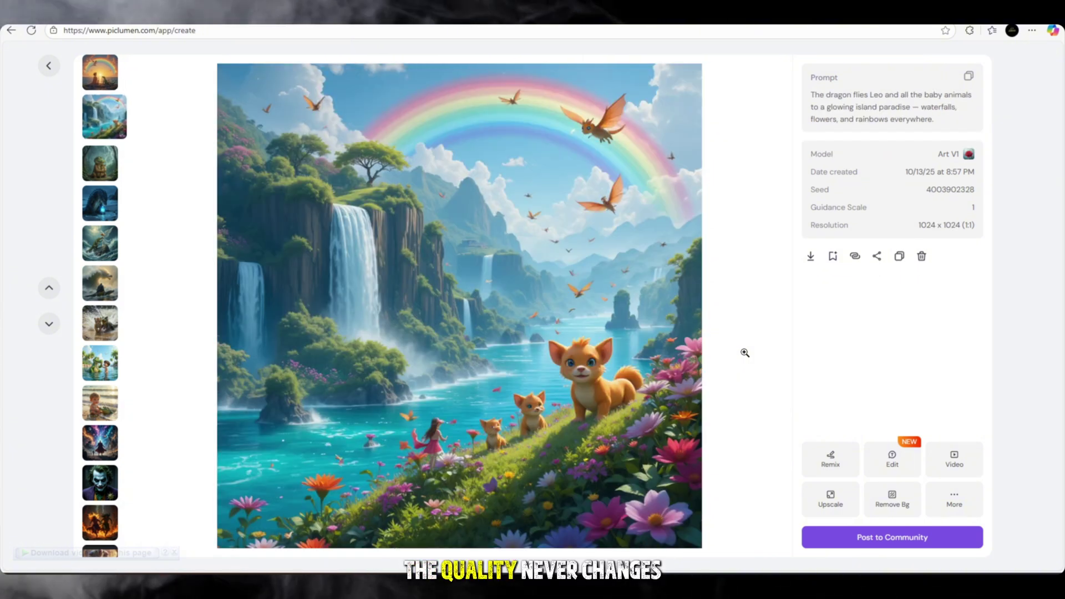
pyautogui.press('Down')
pyautogui.press('Down')
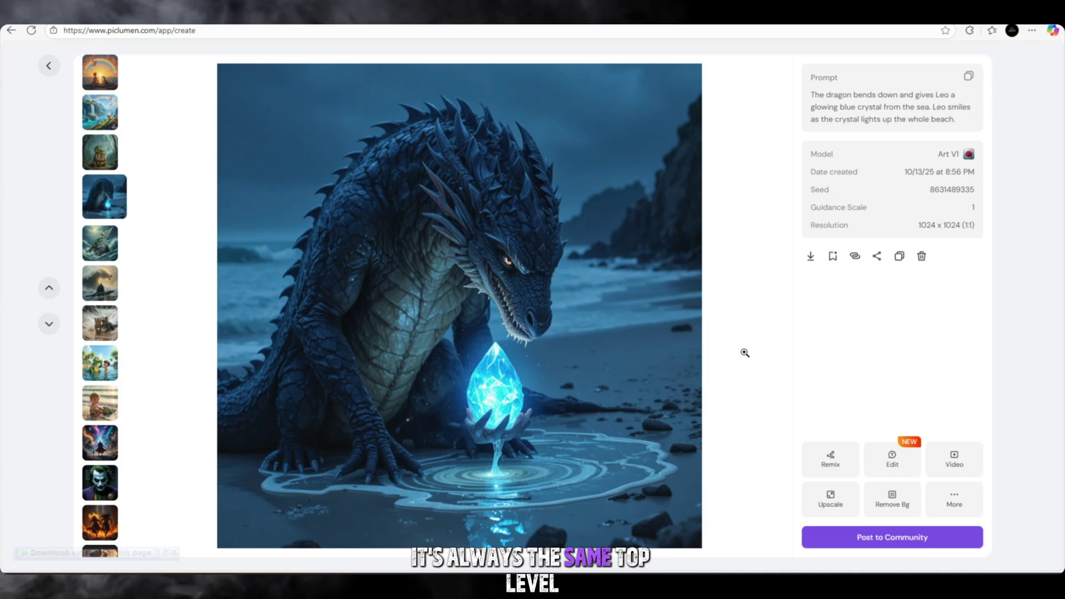
pyautogui.press('Up')
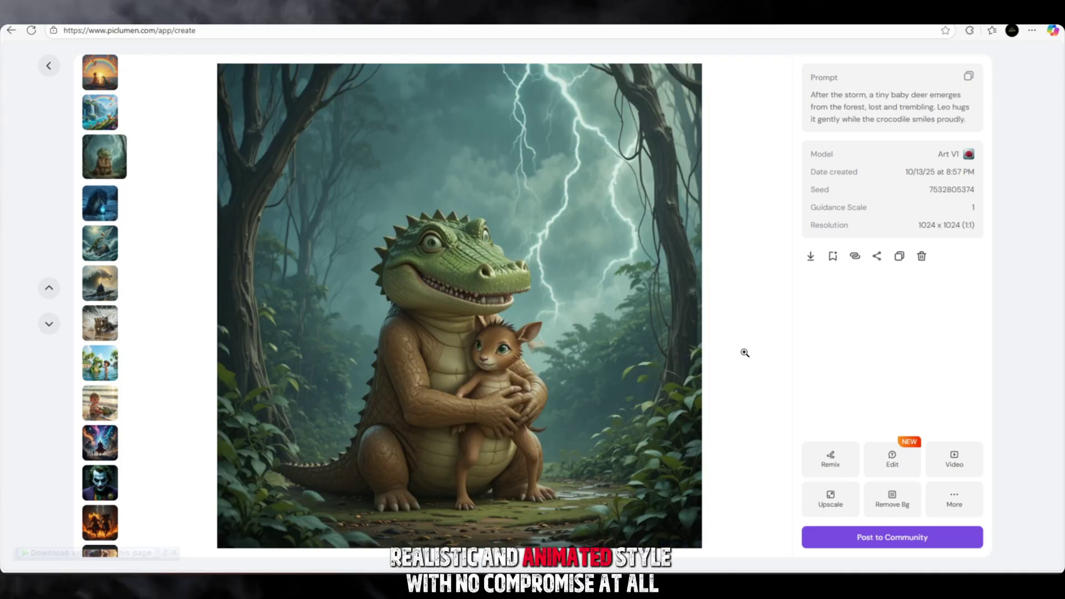
pyautogui.press('Down')
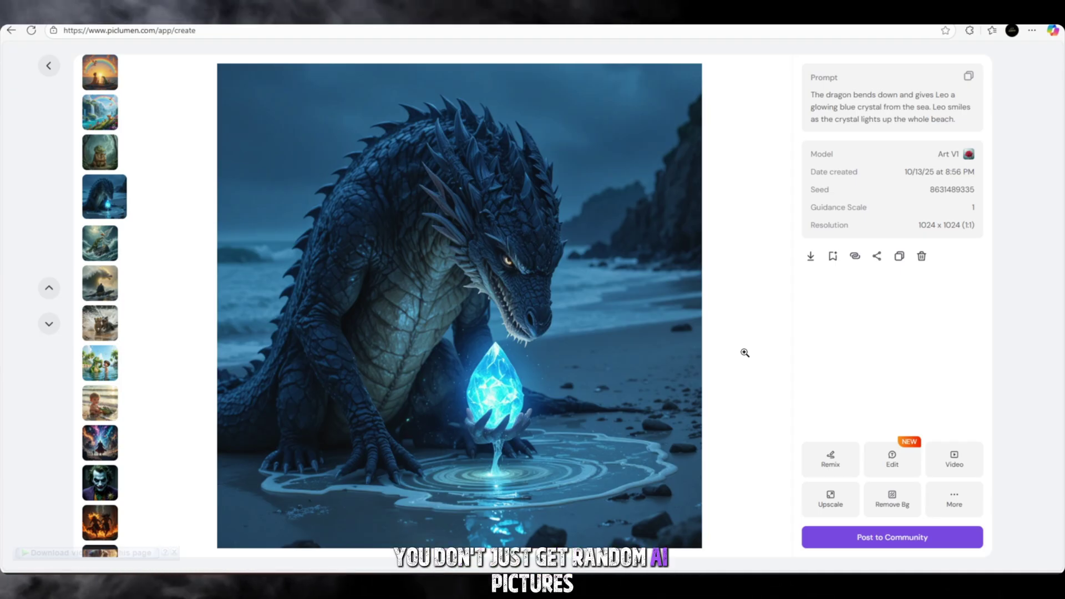
pyautogui.press('Down')
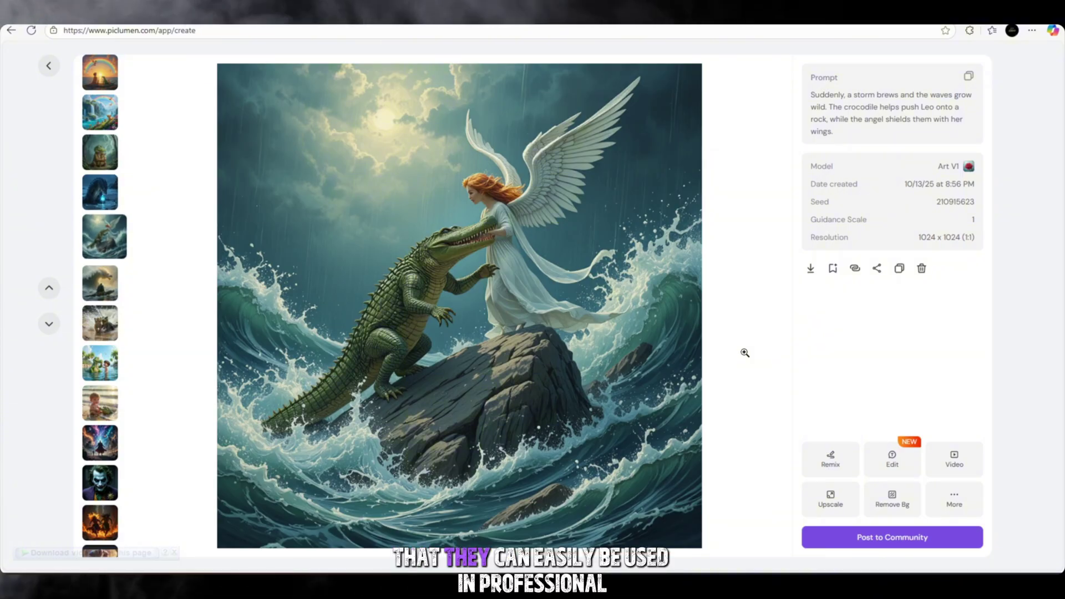
pyautogui.press('Down')
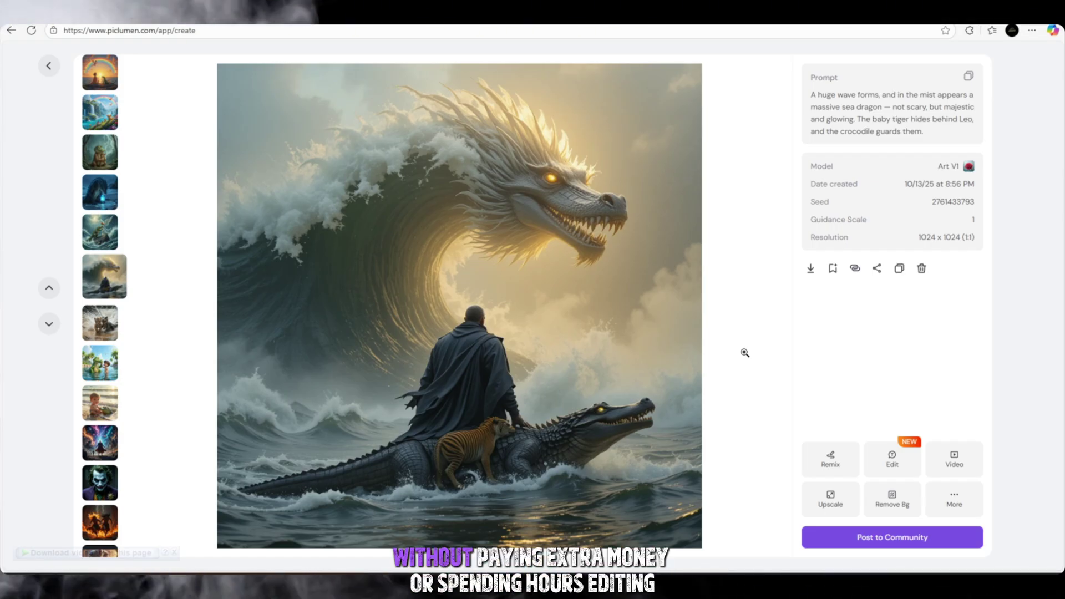
pyautogui.press('Down')
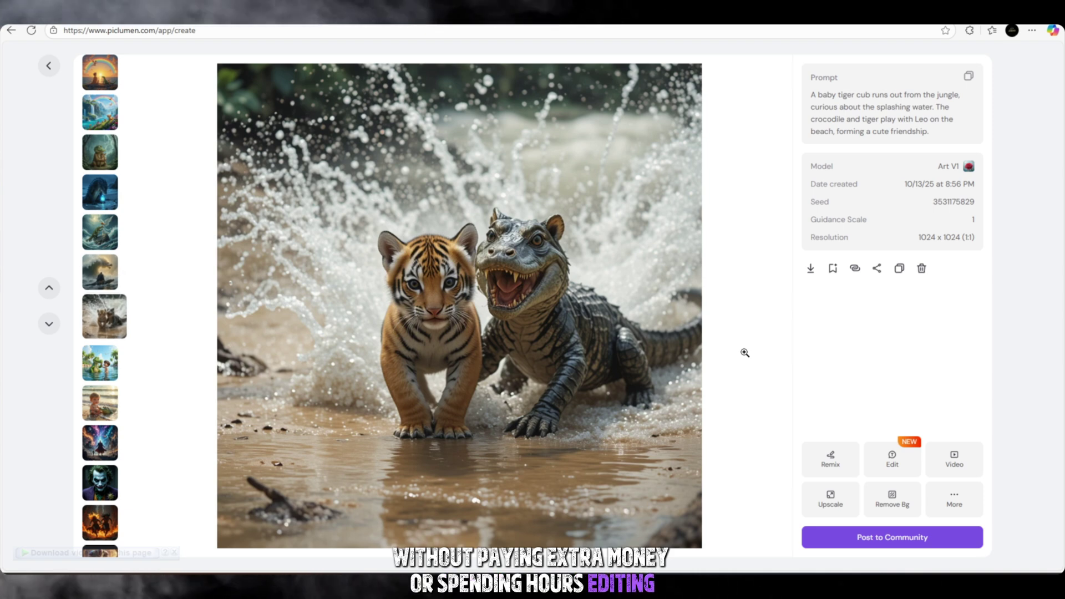
pyautogui.press('Down')
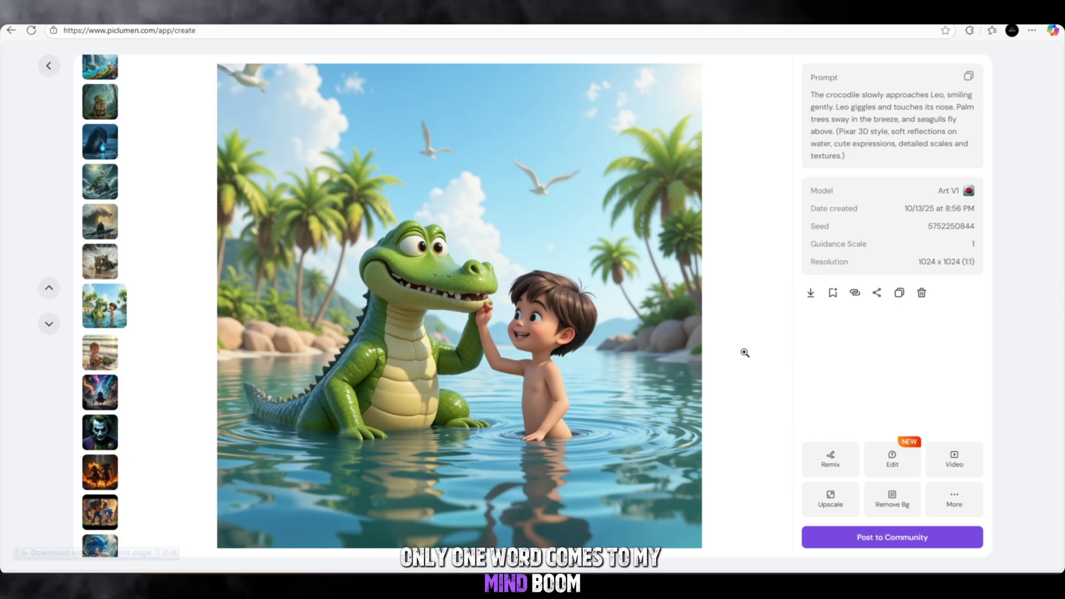
pyautogui.press('Down')
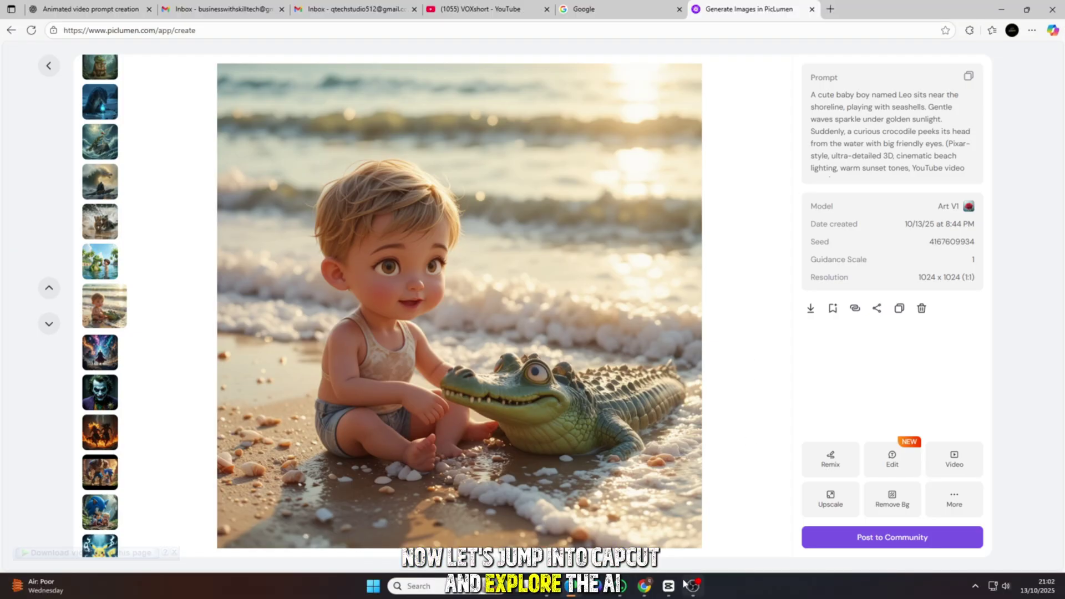
# Start a CapCut AI video project and attach the first PicLumen image from D:\QTECH\13102025
pyautogui.click(688, 586)
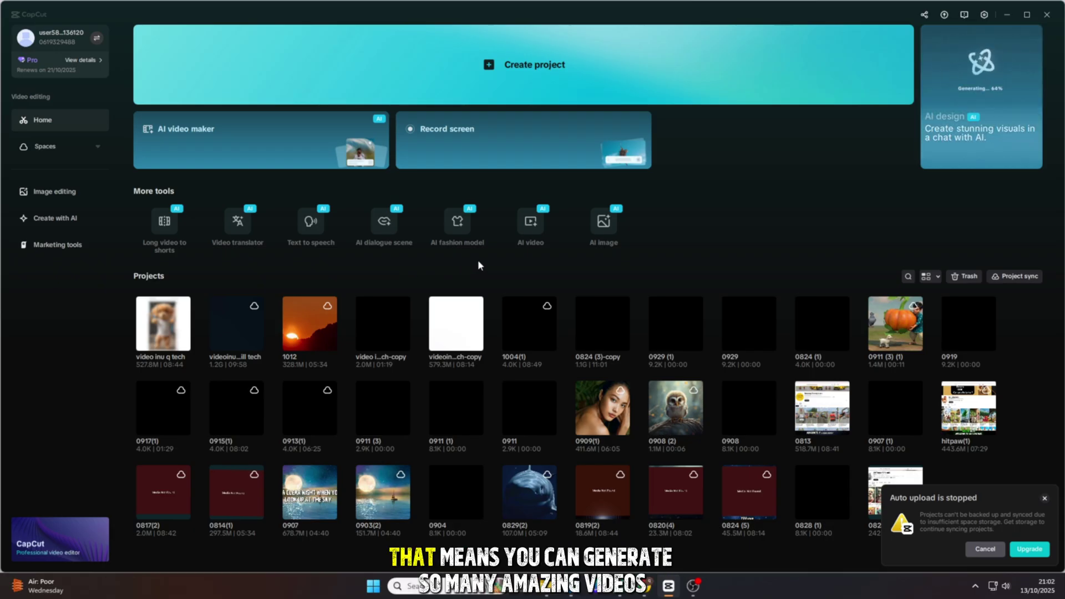
pyautogui.click(526, 225)
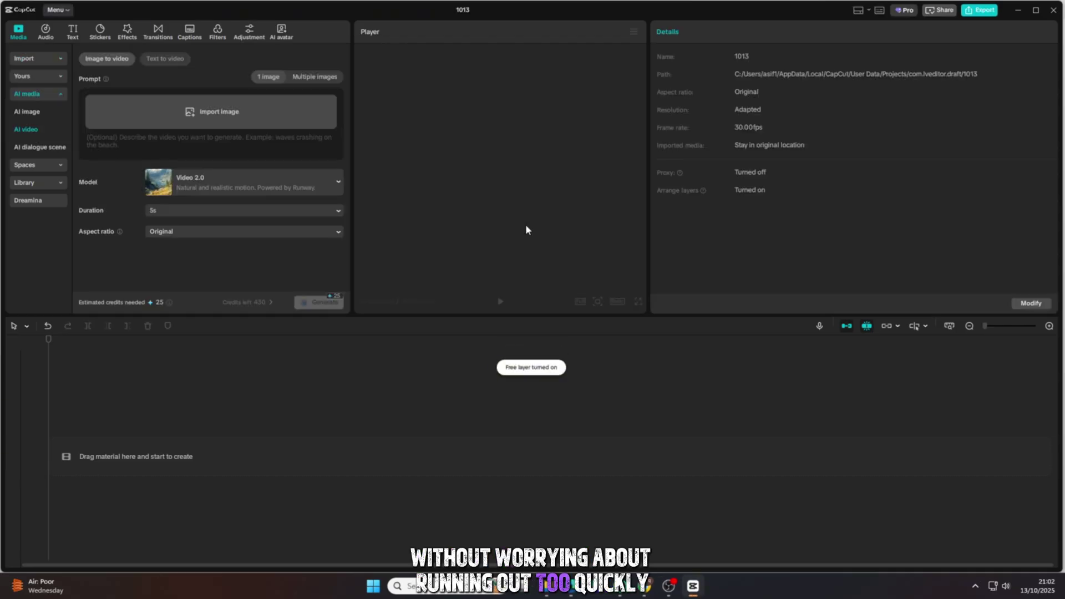
pyautogui.click(212, 115)
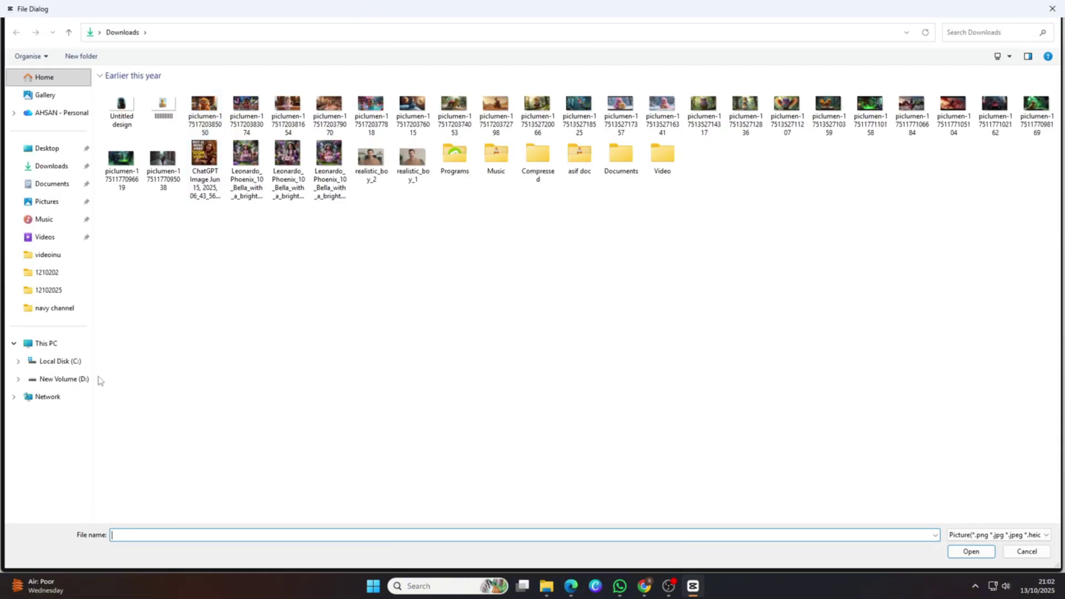
pyautogui.click(78, 379)
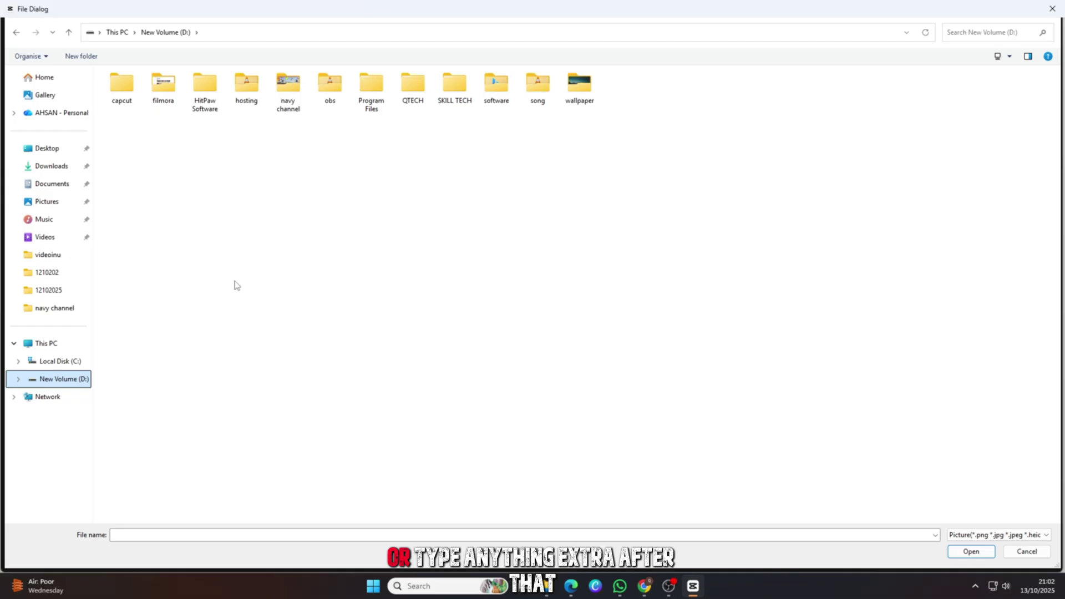
pyautogui.doubleClick(416, 94)
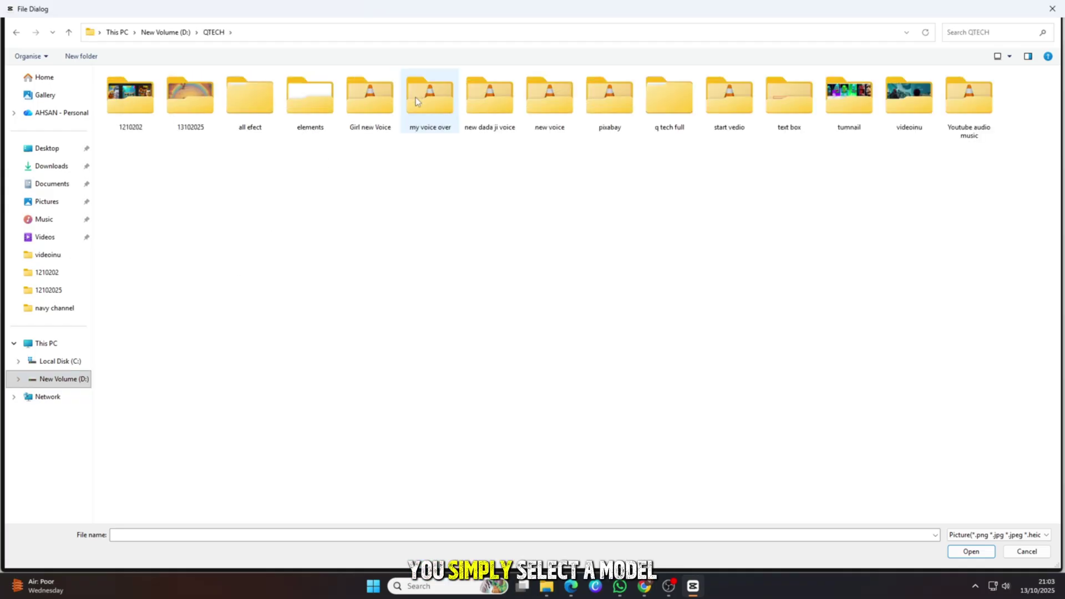
pyautogui.doubleClick(195, 112)
pyautogui.doubleClick(129, 95)
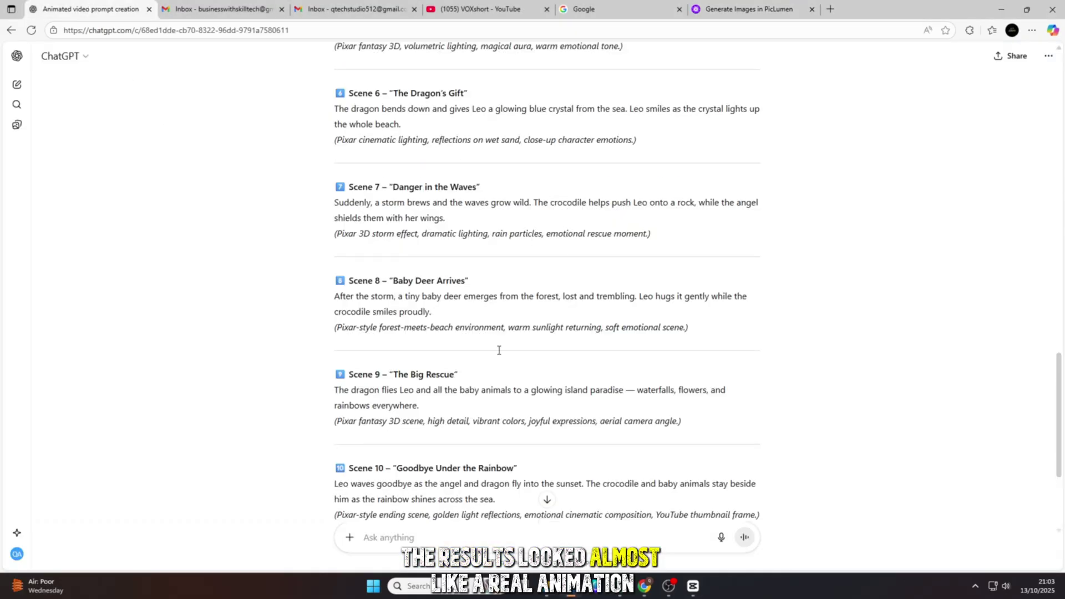
# Select the Scene 1 prompt paragraph in ChatGPT and return to CapCut
pyautogui.scroll(15, 502, 355)
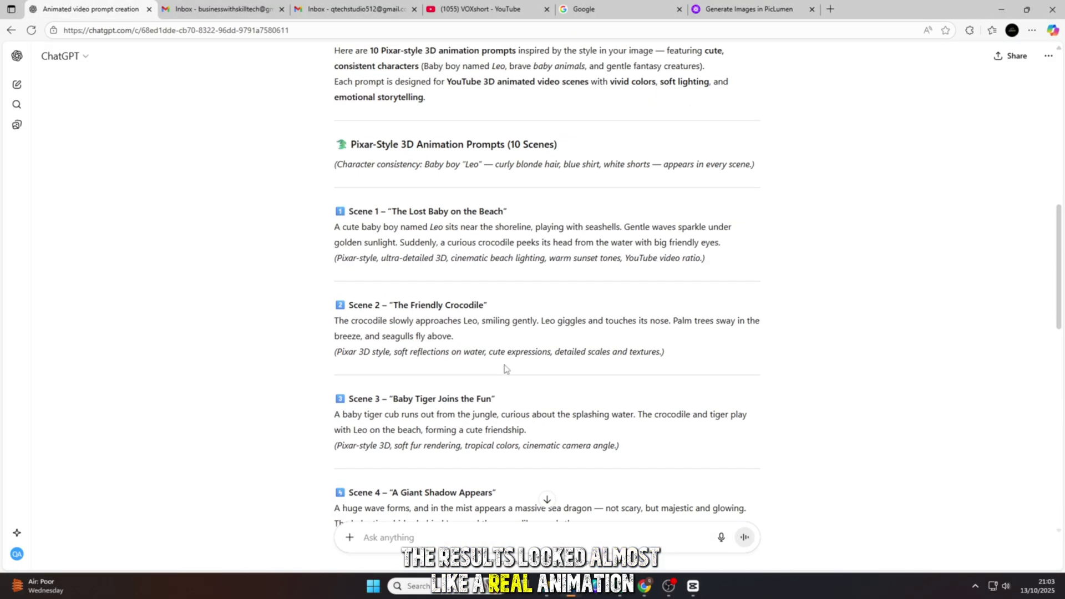
pyautogui.tripleClick(356, 231)
pyautogui.hotkey('ctrl', 'c')
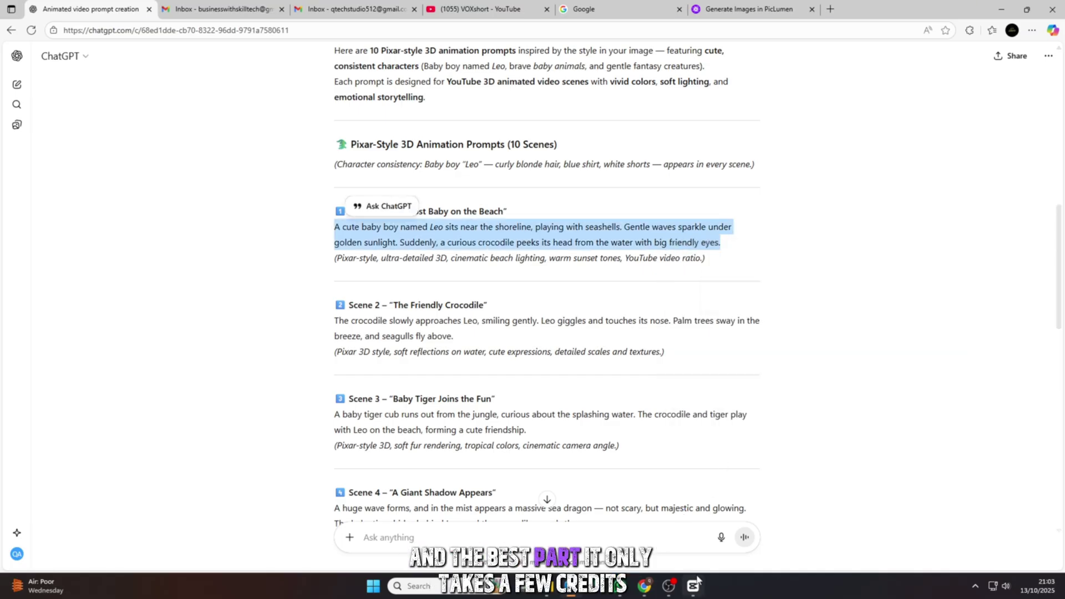
pyautogui.click(692, 587)
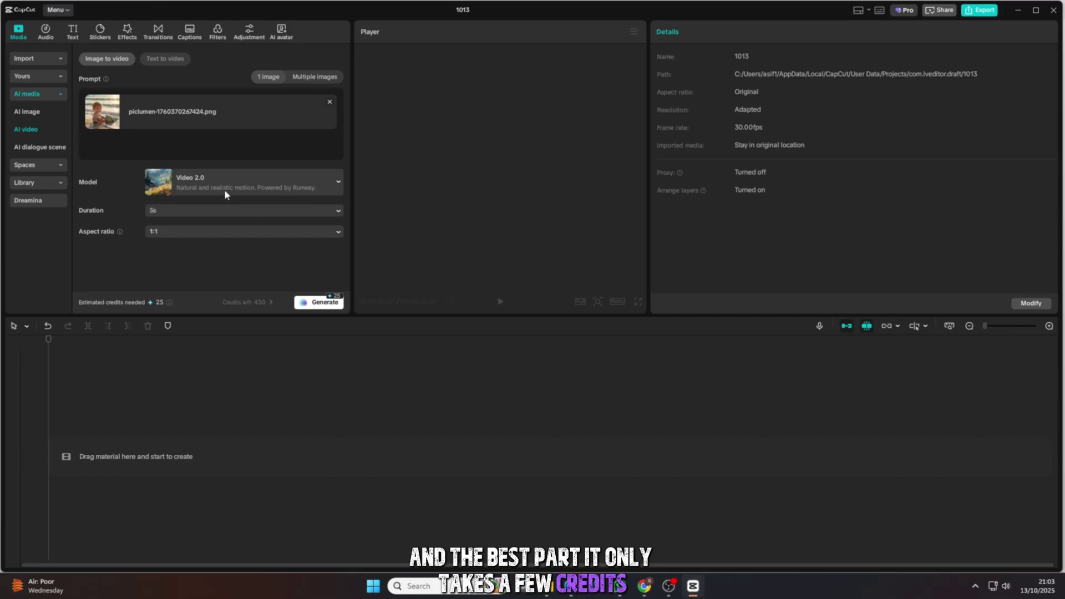
# Paste the Scene 1 Leo prompt, keep Video 2.0, set 16:9, and play the generated clip
pyautogui.rightClick(158, 138)
pyautogui.click(177, 203)
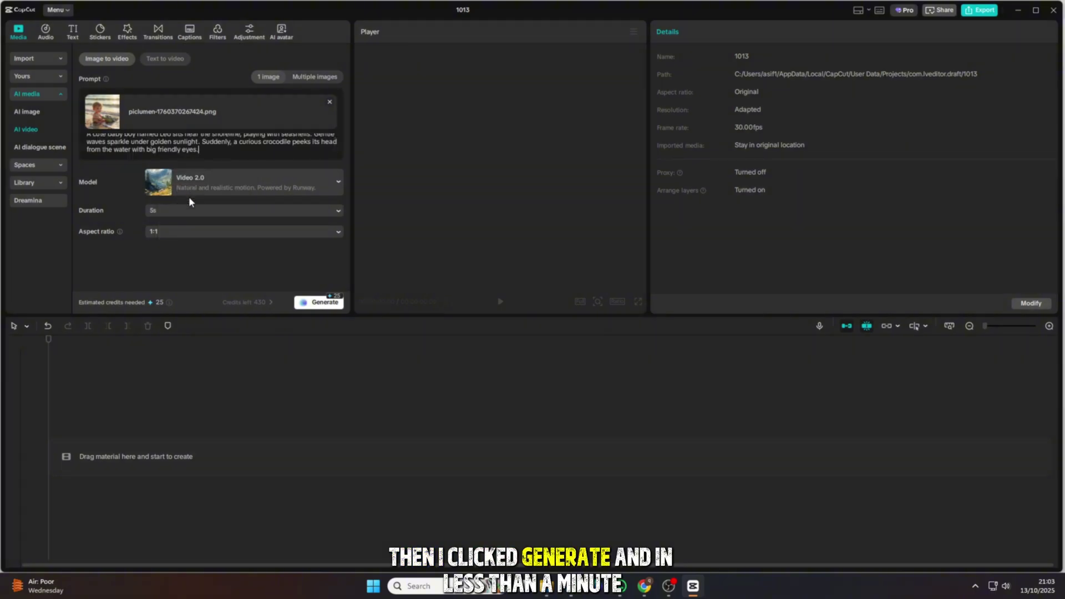
pyautogui.click(232, 188)
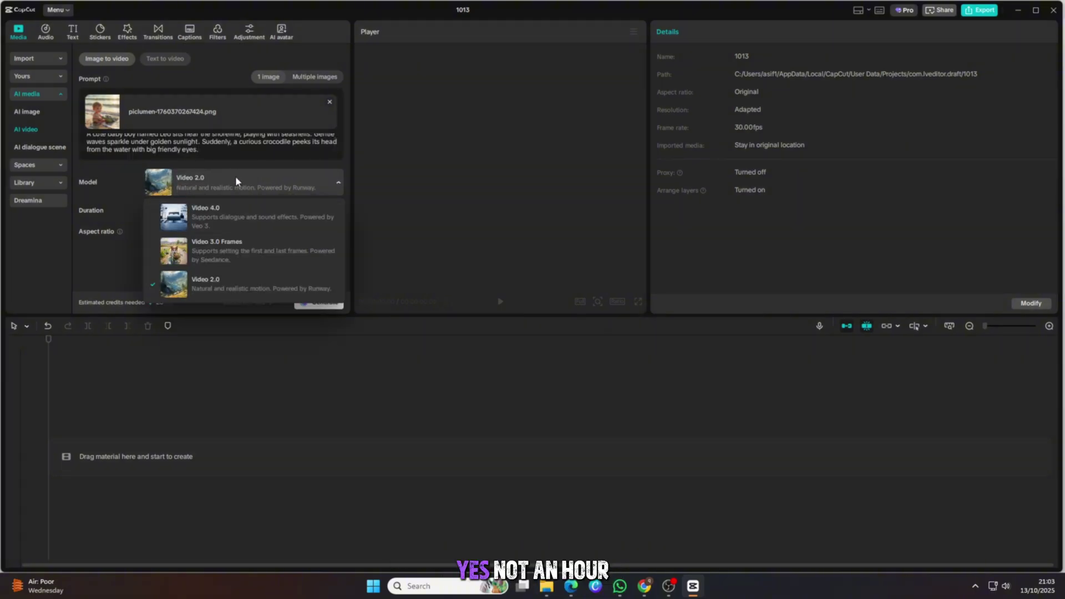
pyautogui.click(246, 284)
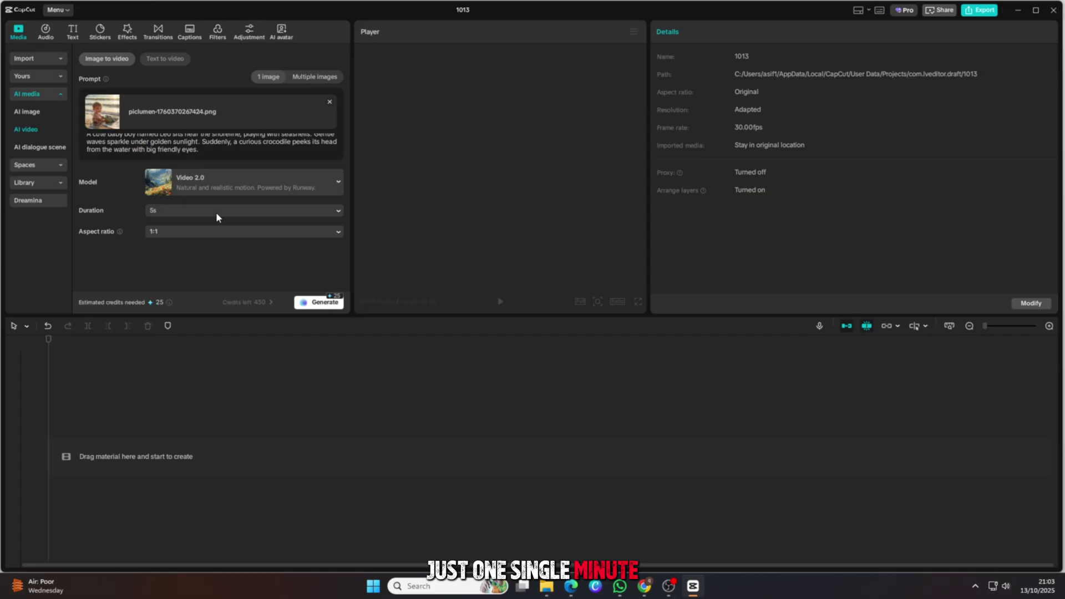
pyautogui.click(198, 232)
pyautogui.click(207, 262)
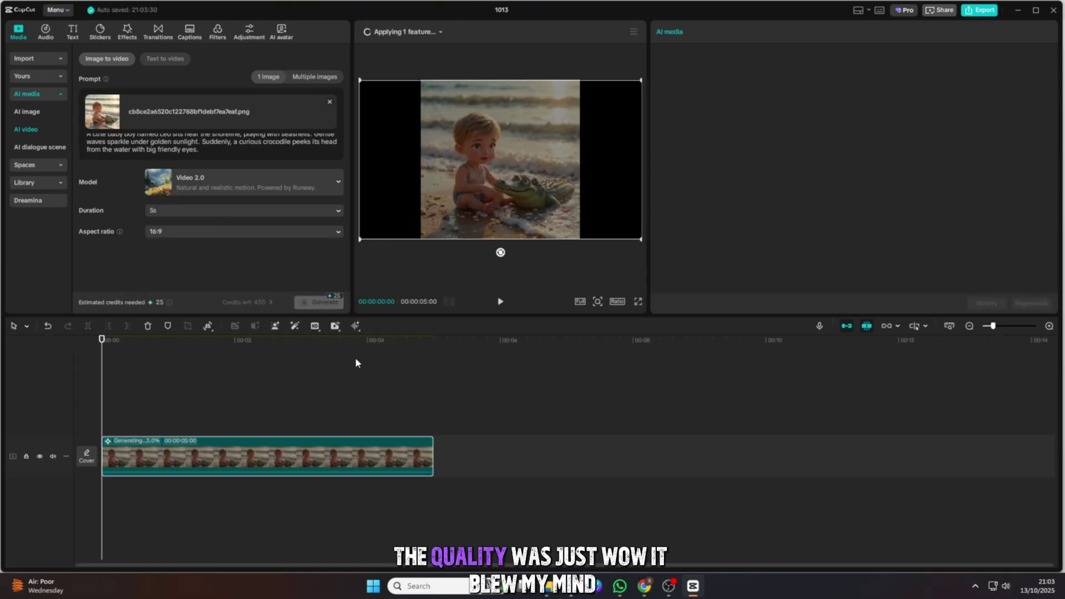
pyautogui.click(501, 301)
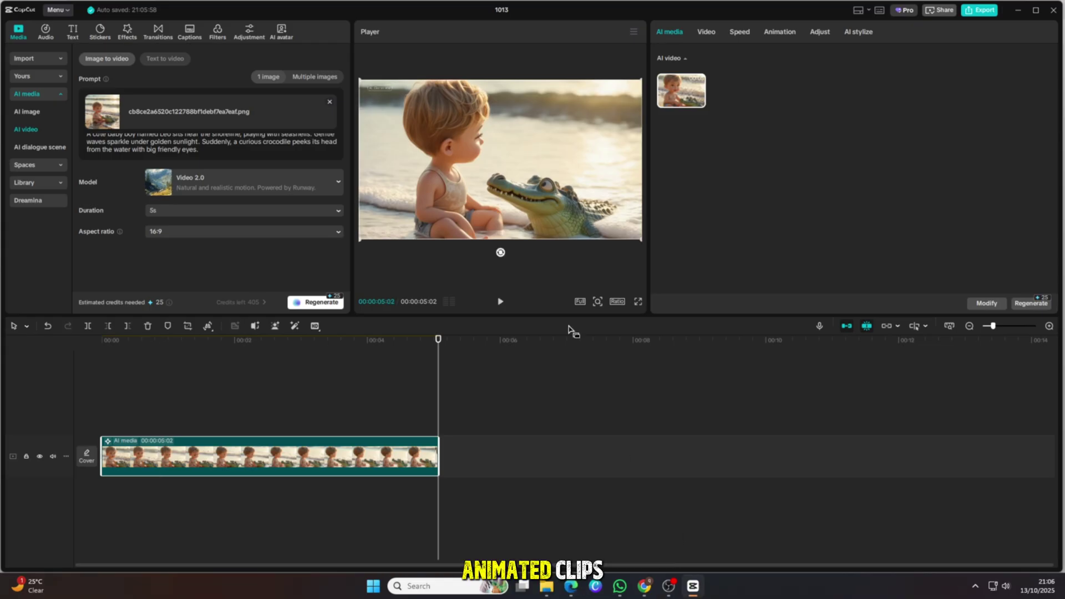
# Replace the attached image with piclumen-1760371037237.png from D:\QTECH\13102025
pyautogui.moveTo(439, 350); pyautogui.dragTo(51, 341)
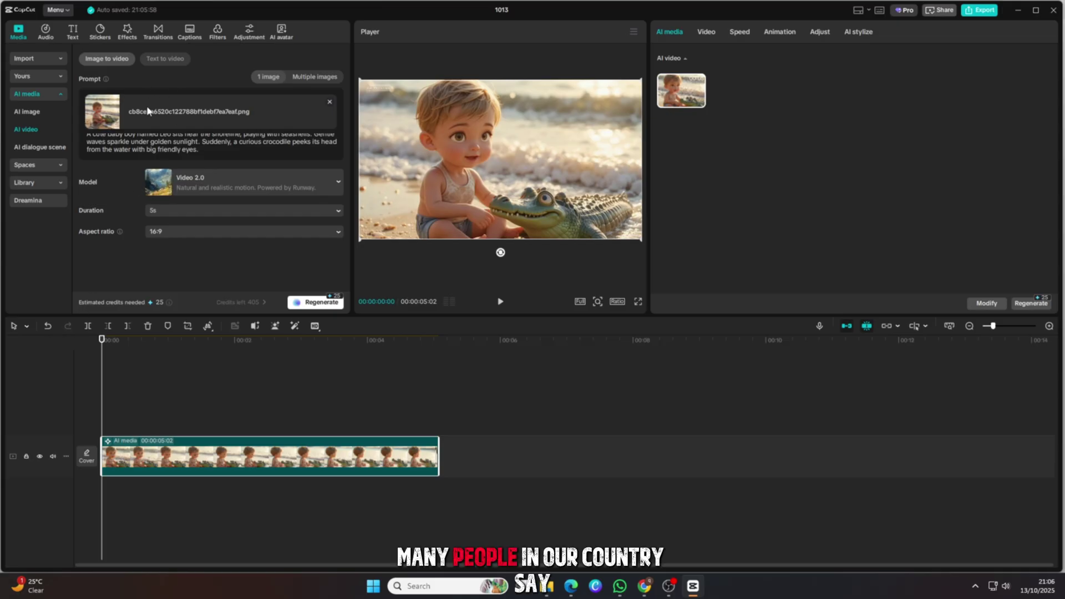
pyautogui.click(329, 102)
pyautogui.click(239, 108)
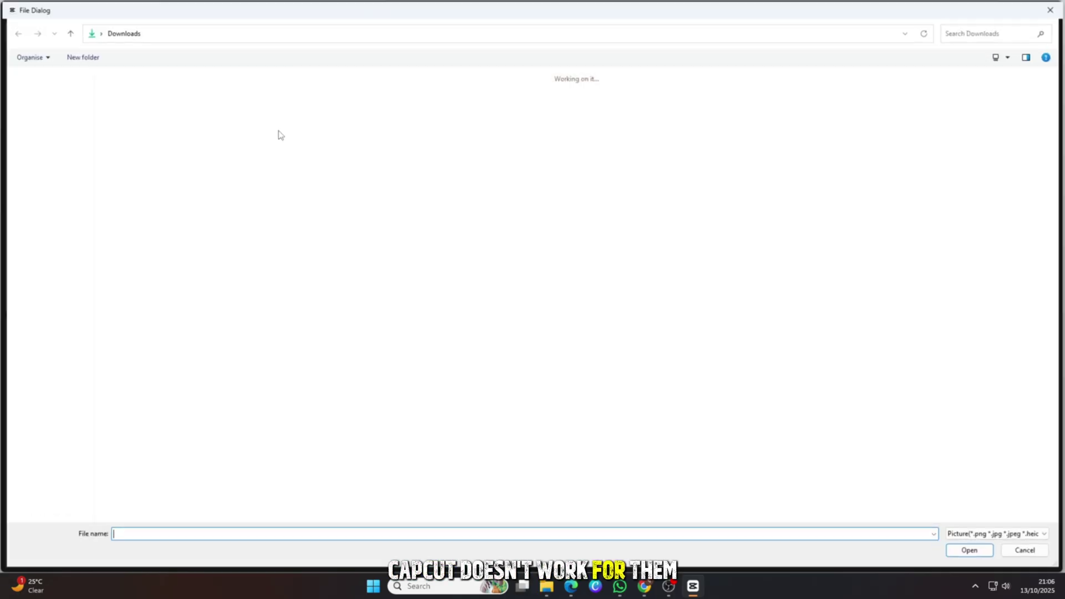
pyautogui.click(59, 379)
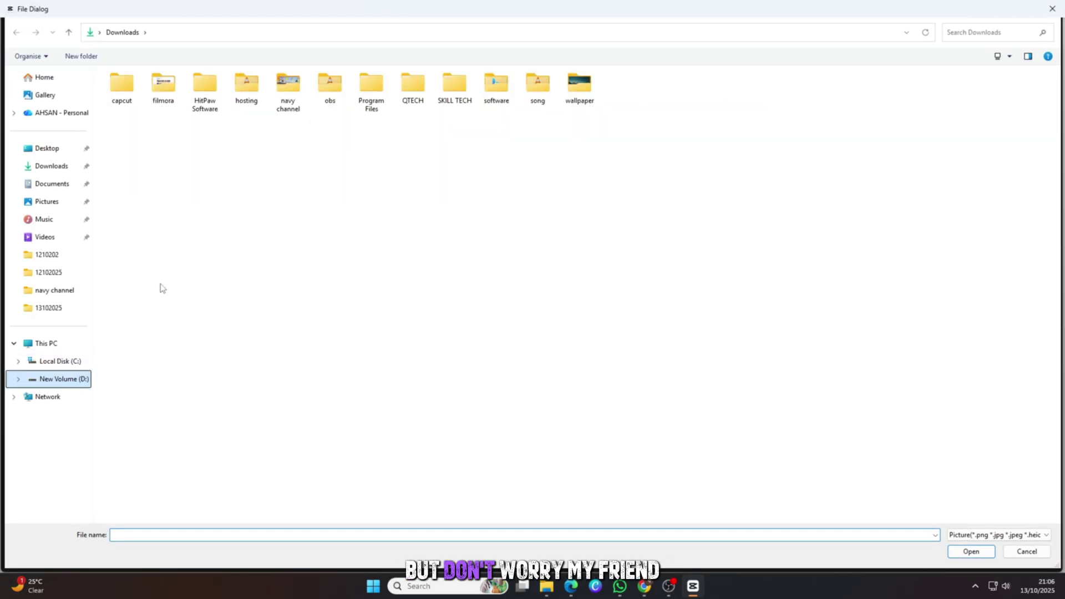
pyautogui.doubleClick(414, 89)
pyautogui.doubleClick(210, 130)
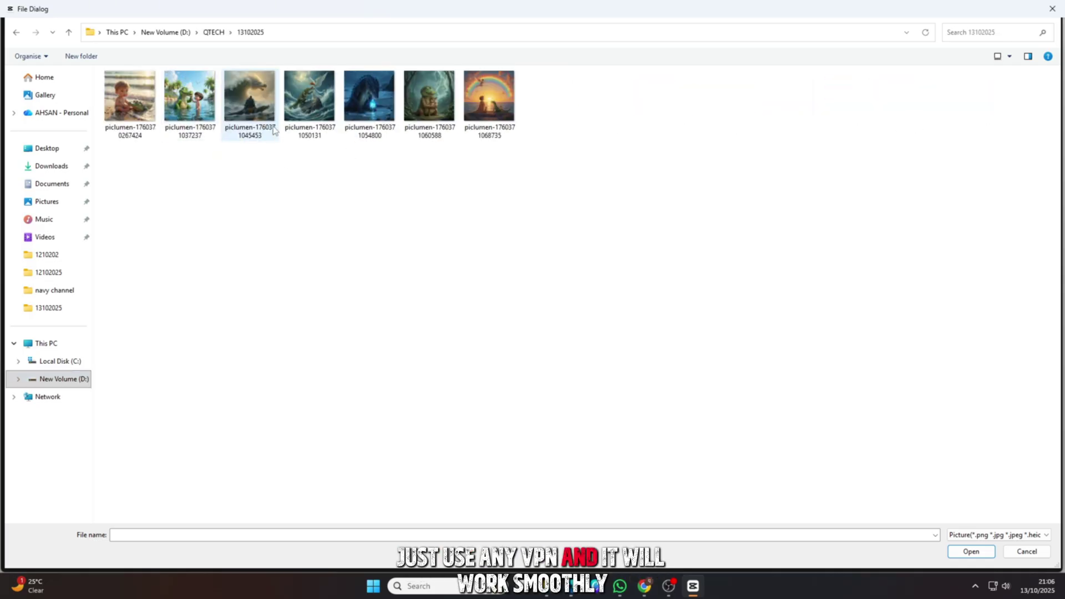
pyautogui.doubleClick(190, 97)
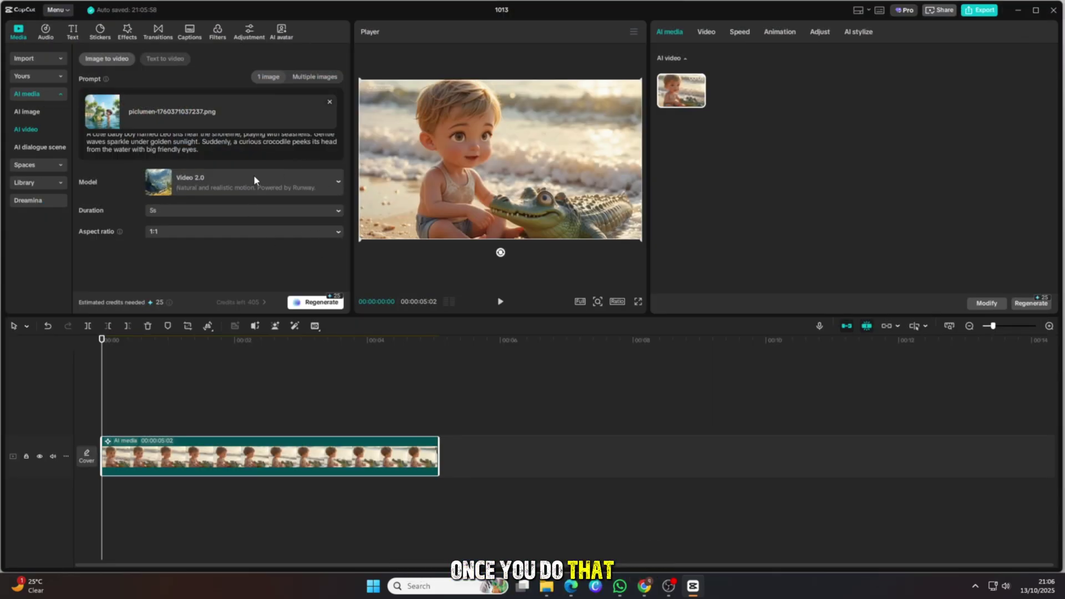
# Change the prompt to 'animate this pic', generate the clip, and preview it full screen
pyautogui.moveTo(238, 150); pyautogui.dragTo(31, 126)
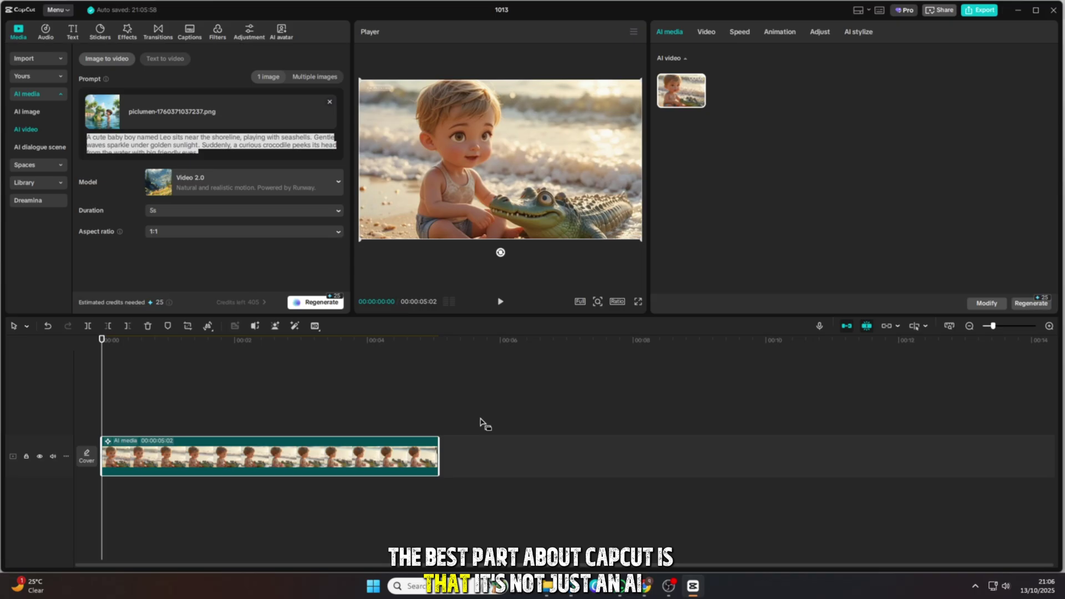
pyautogui.moveTo(480, 422); pyautogui.dragTo(479, 416)
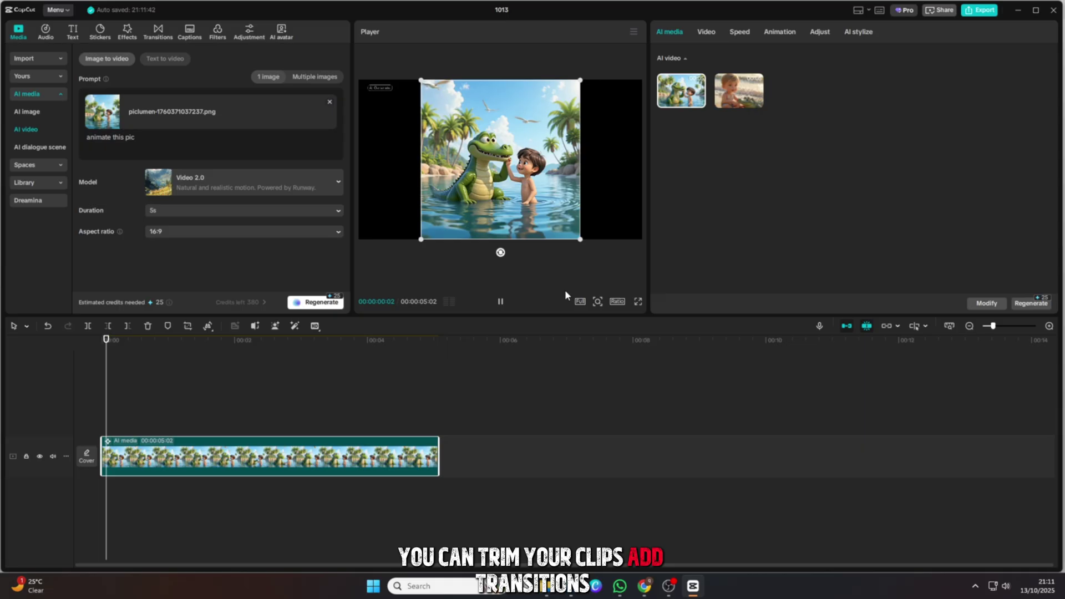
pyautogui.press('space')
pyautogui.click(638, 302)
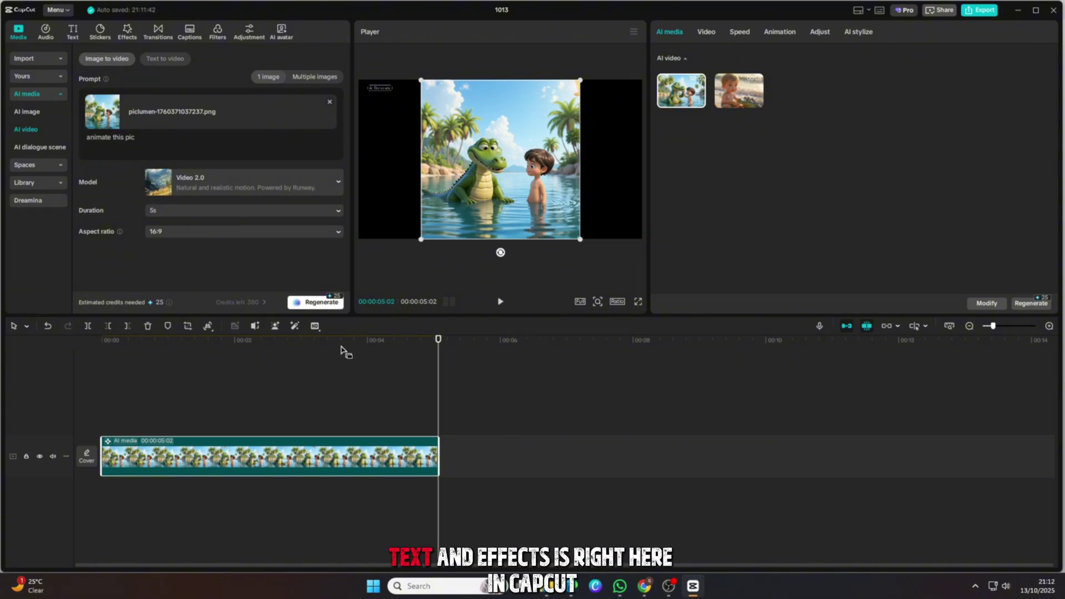
# Switch the timeline clip back to the baby-and-crocodile beach video and play it
pyautogui.click(45, 32)
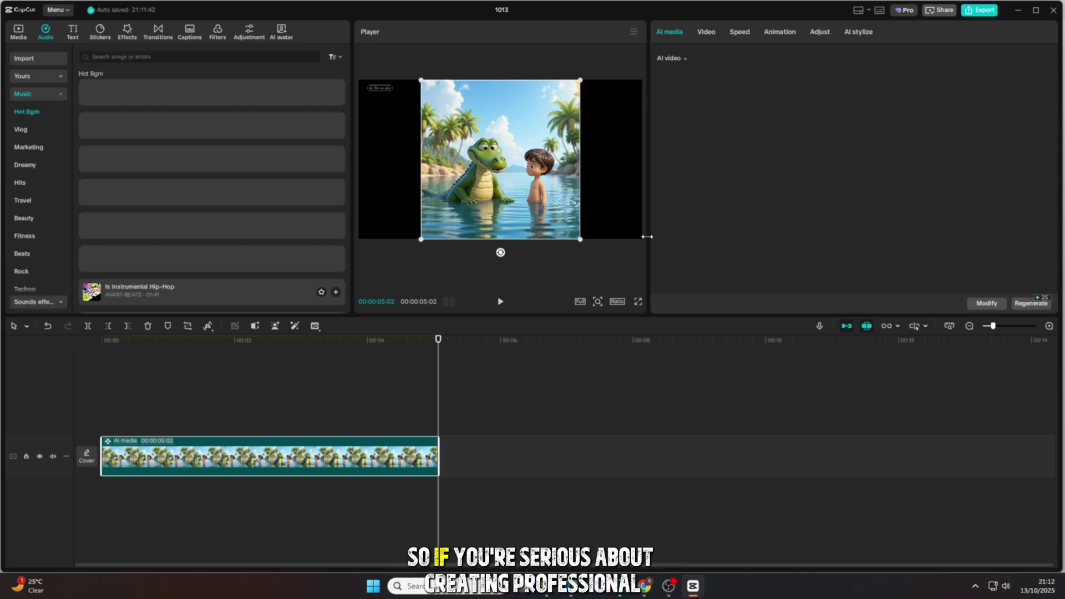
pyautogui.click(735, 93)
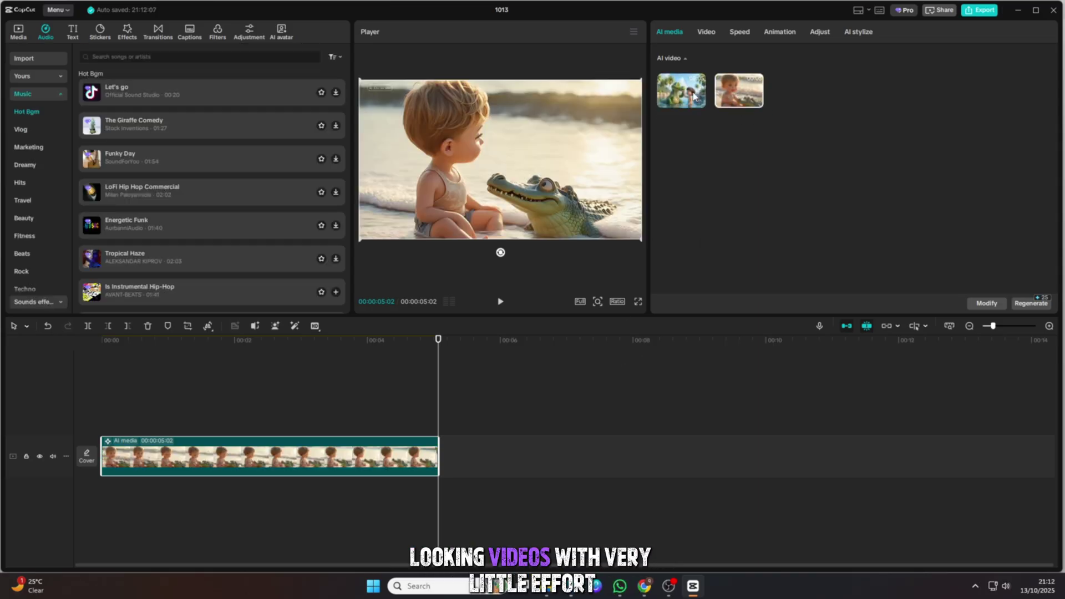
pyautogui.click(694, 96)
pyautogui.click(735, 96)
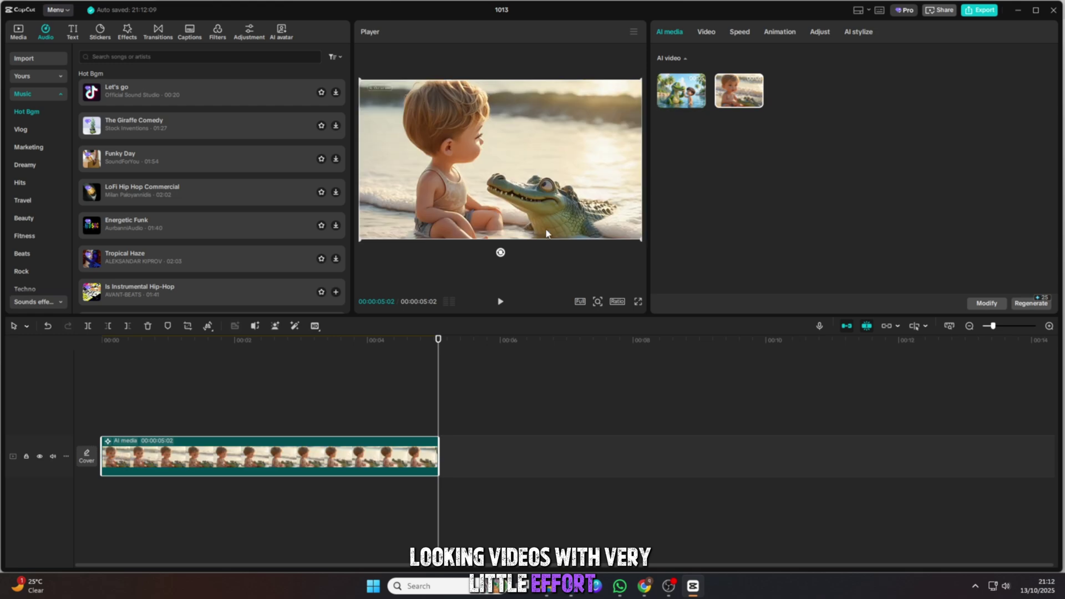
pyautogui.click(500, 302)
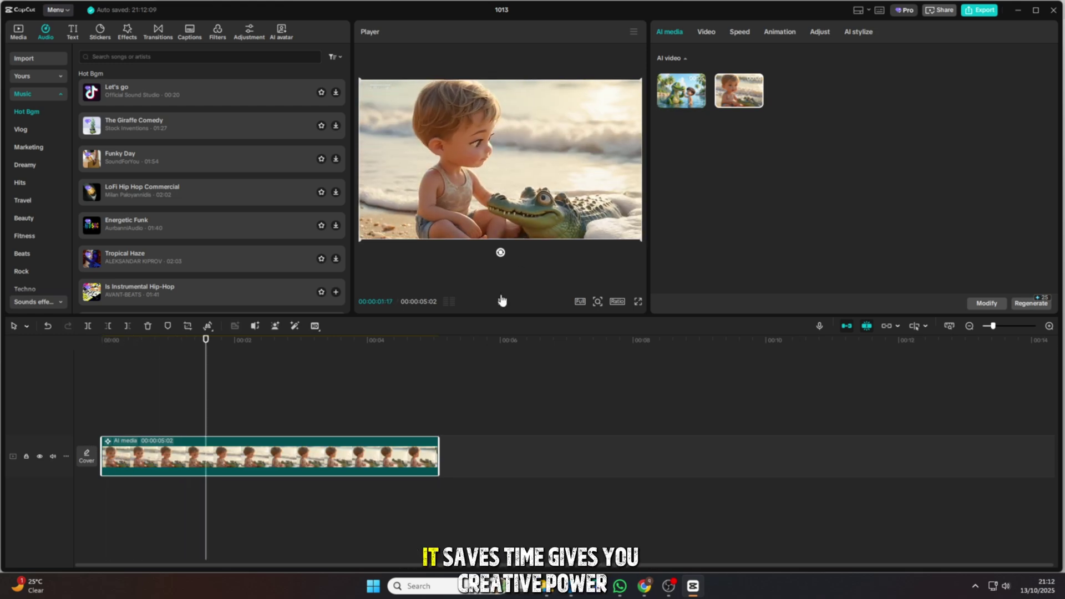
# Browse the Stickers, Effects, Transitions and Filters libraries, ending in the AI avatar library
pyautogui.click(90, 31)
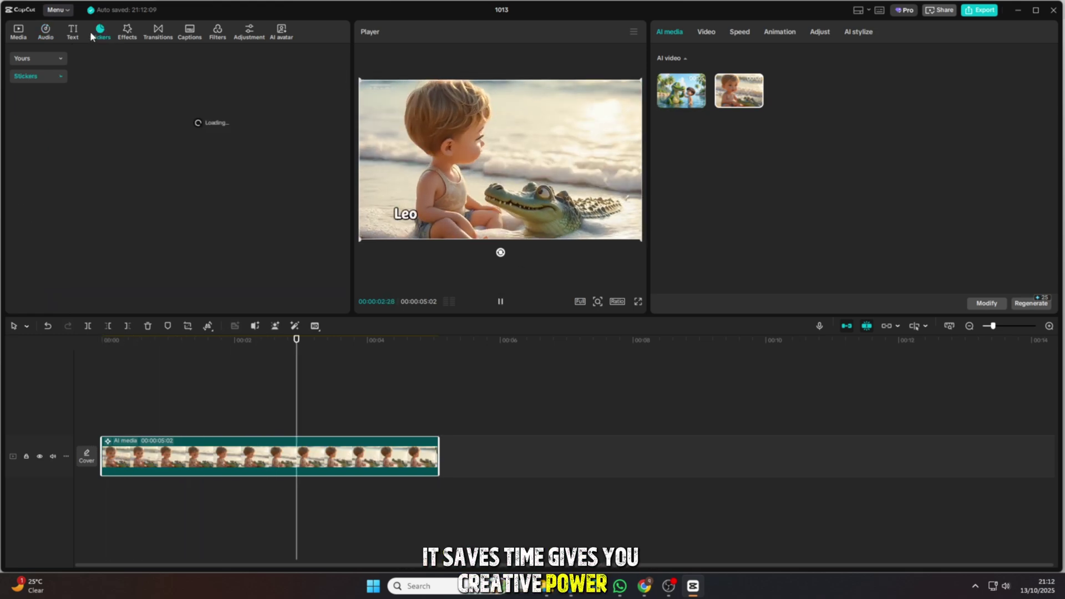
pyautogui.click(132, 32)
pyautogui.click(158, 32)
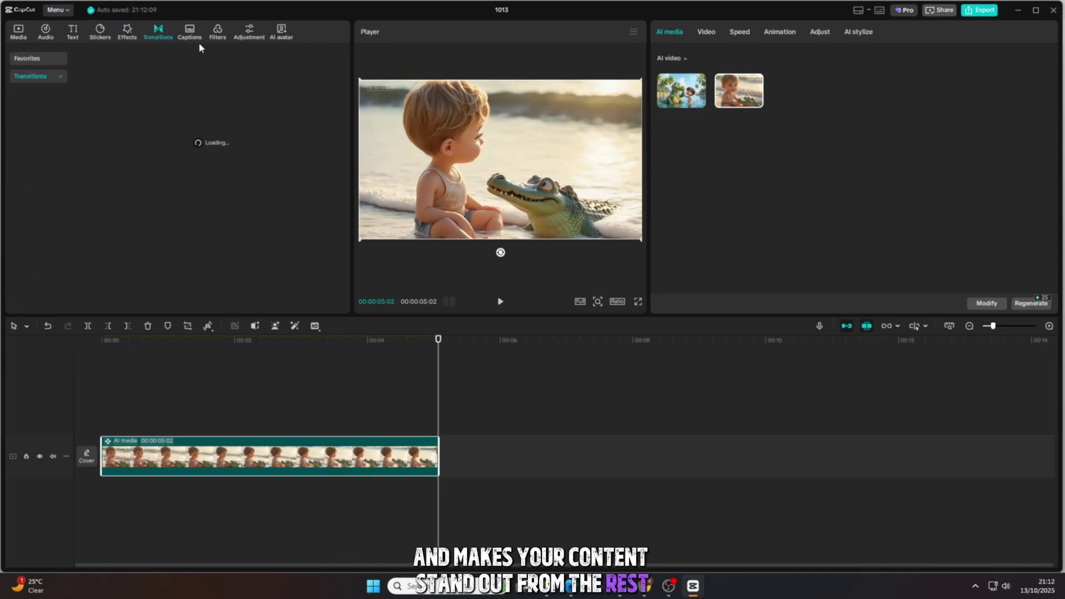
pyautogui.click(219, 32)
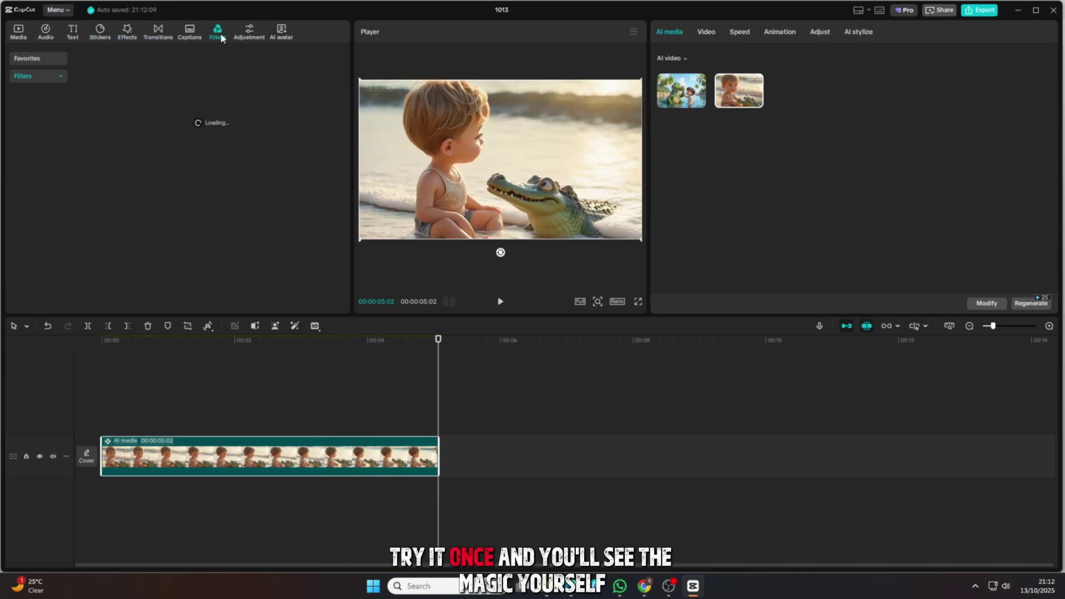
pyautogui.click(284, 33)
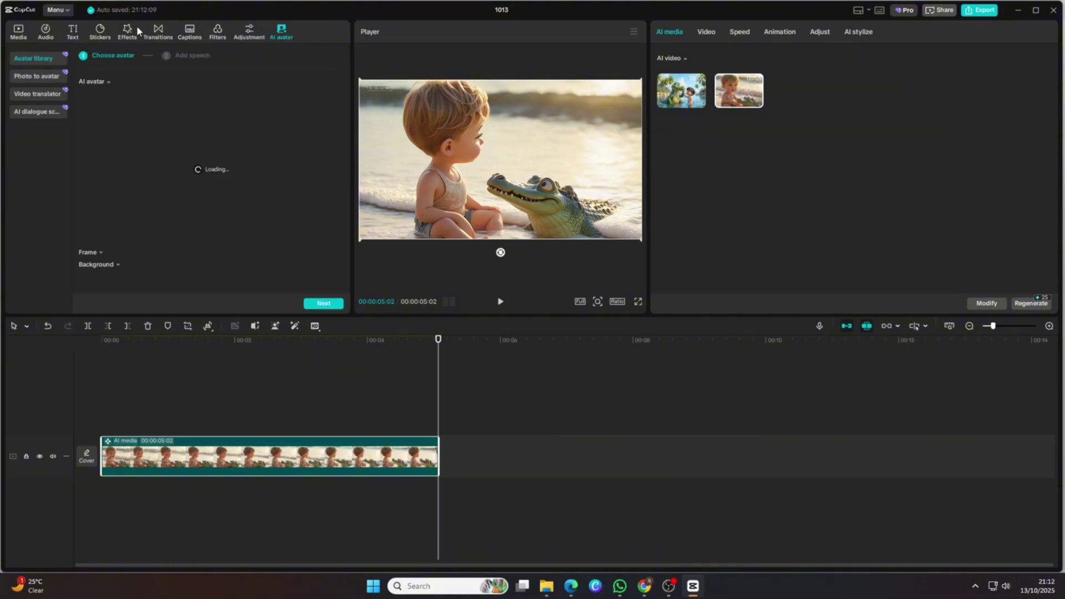